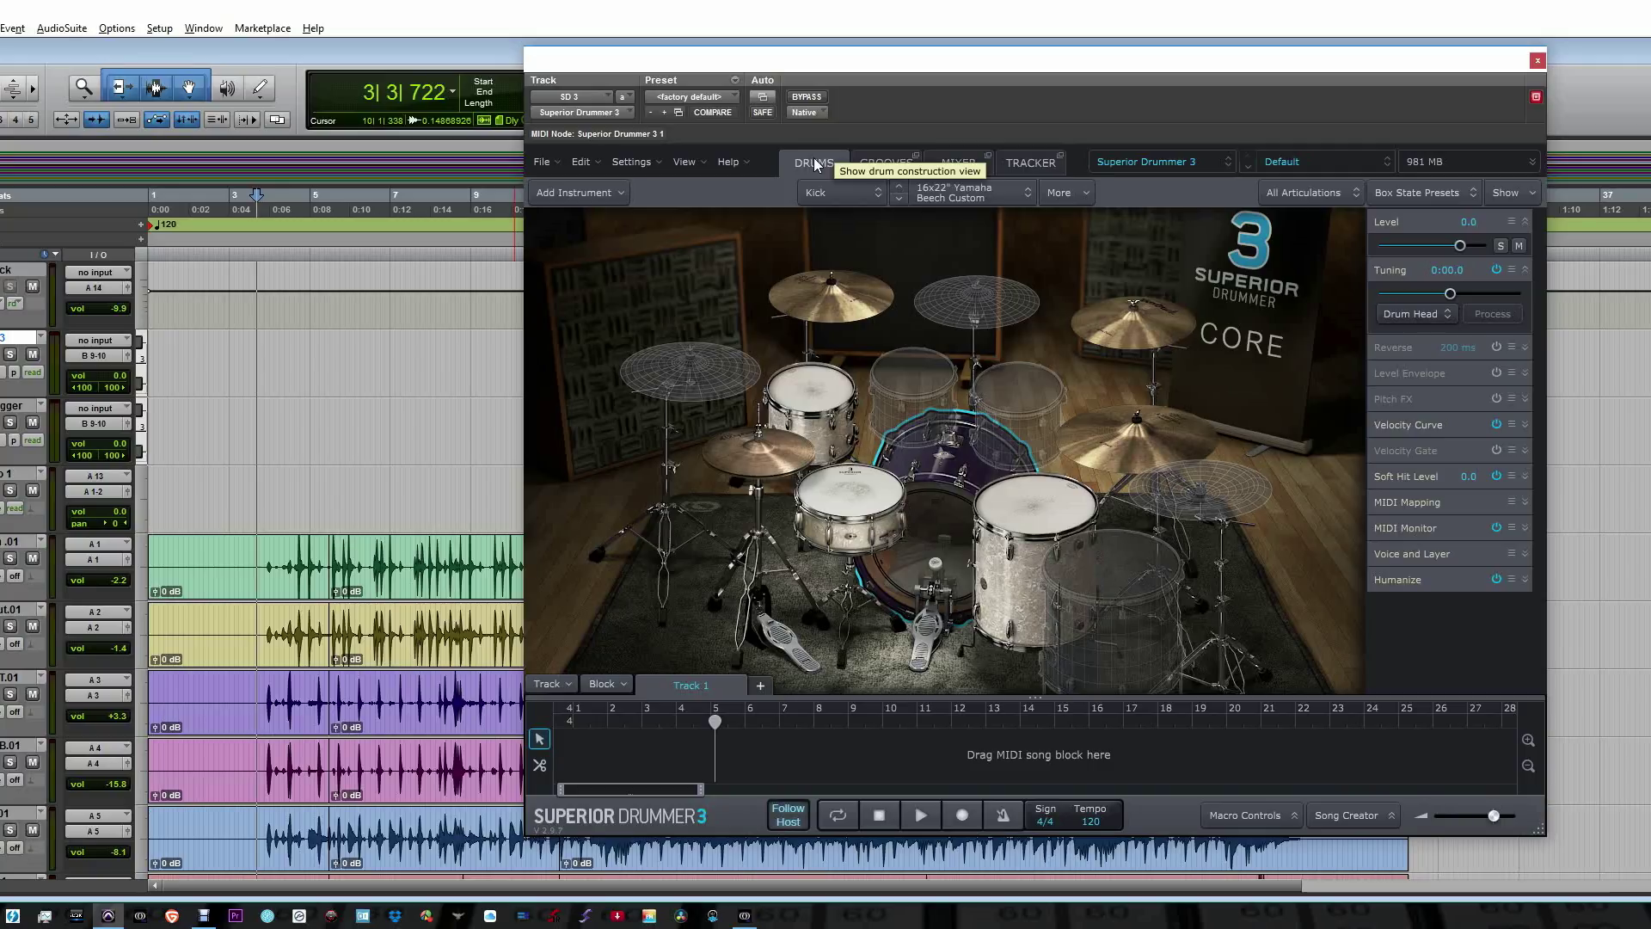
Audition the kick drum sound in the kit.
left_click(931, 526)
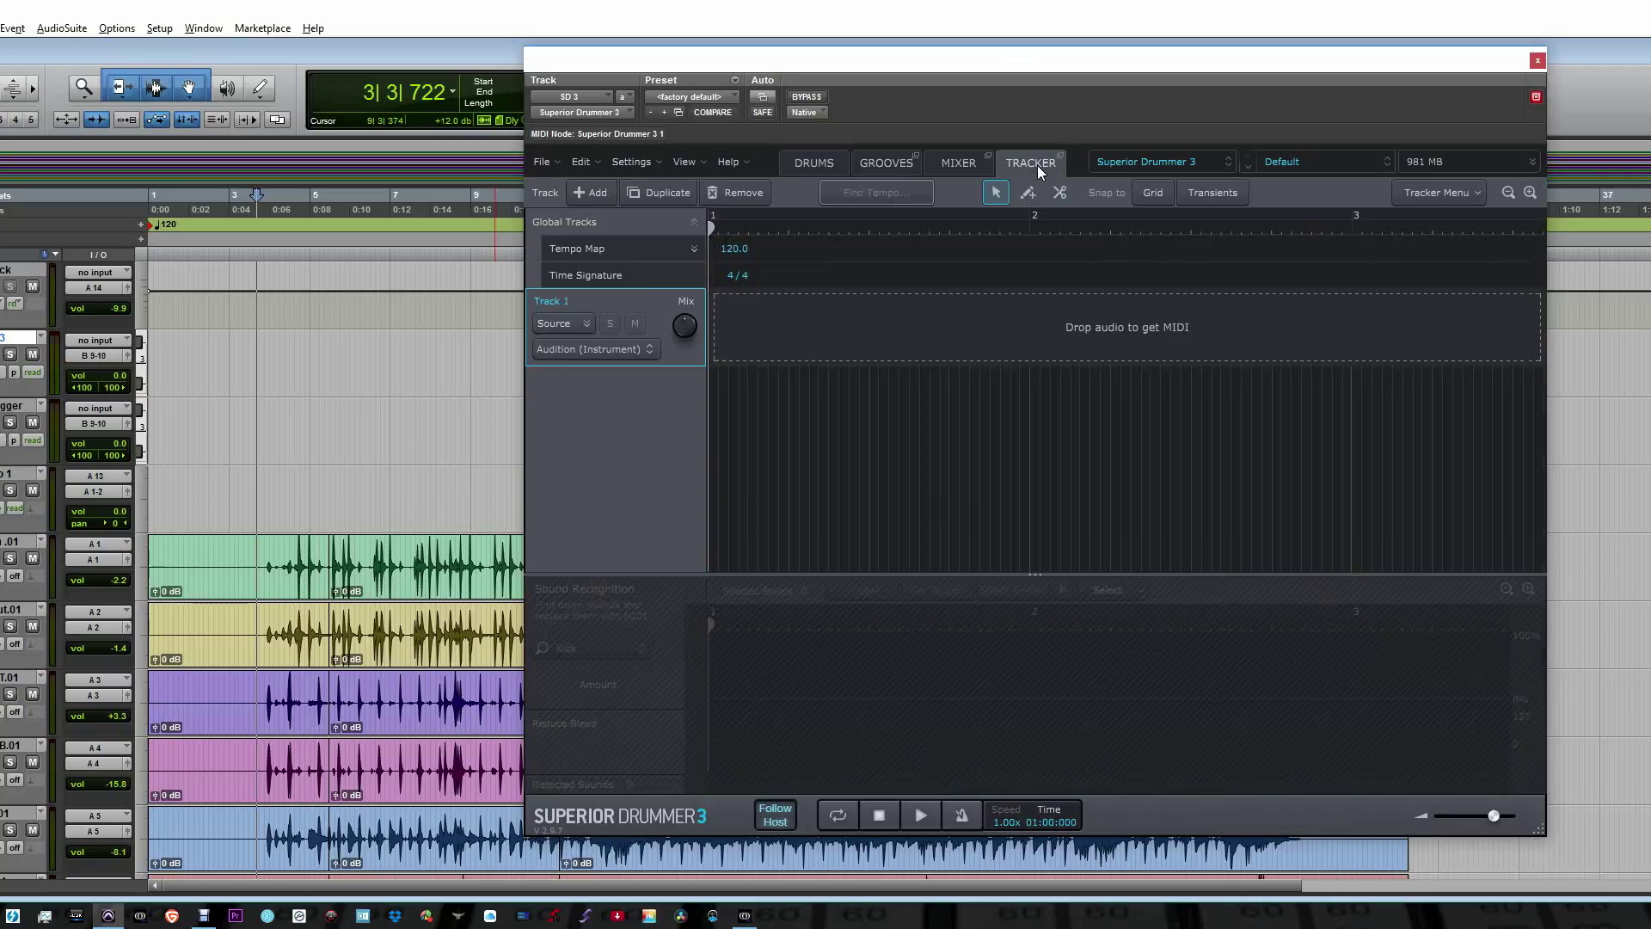
Open the Tracker and drop Kick In .01_08 from Audio Files into it for analysis.
left_click(1038, 166)
key("alt+Tab")
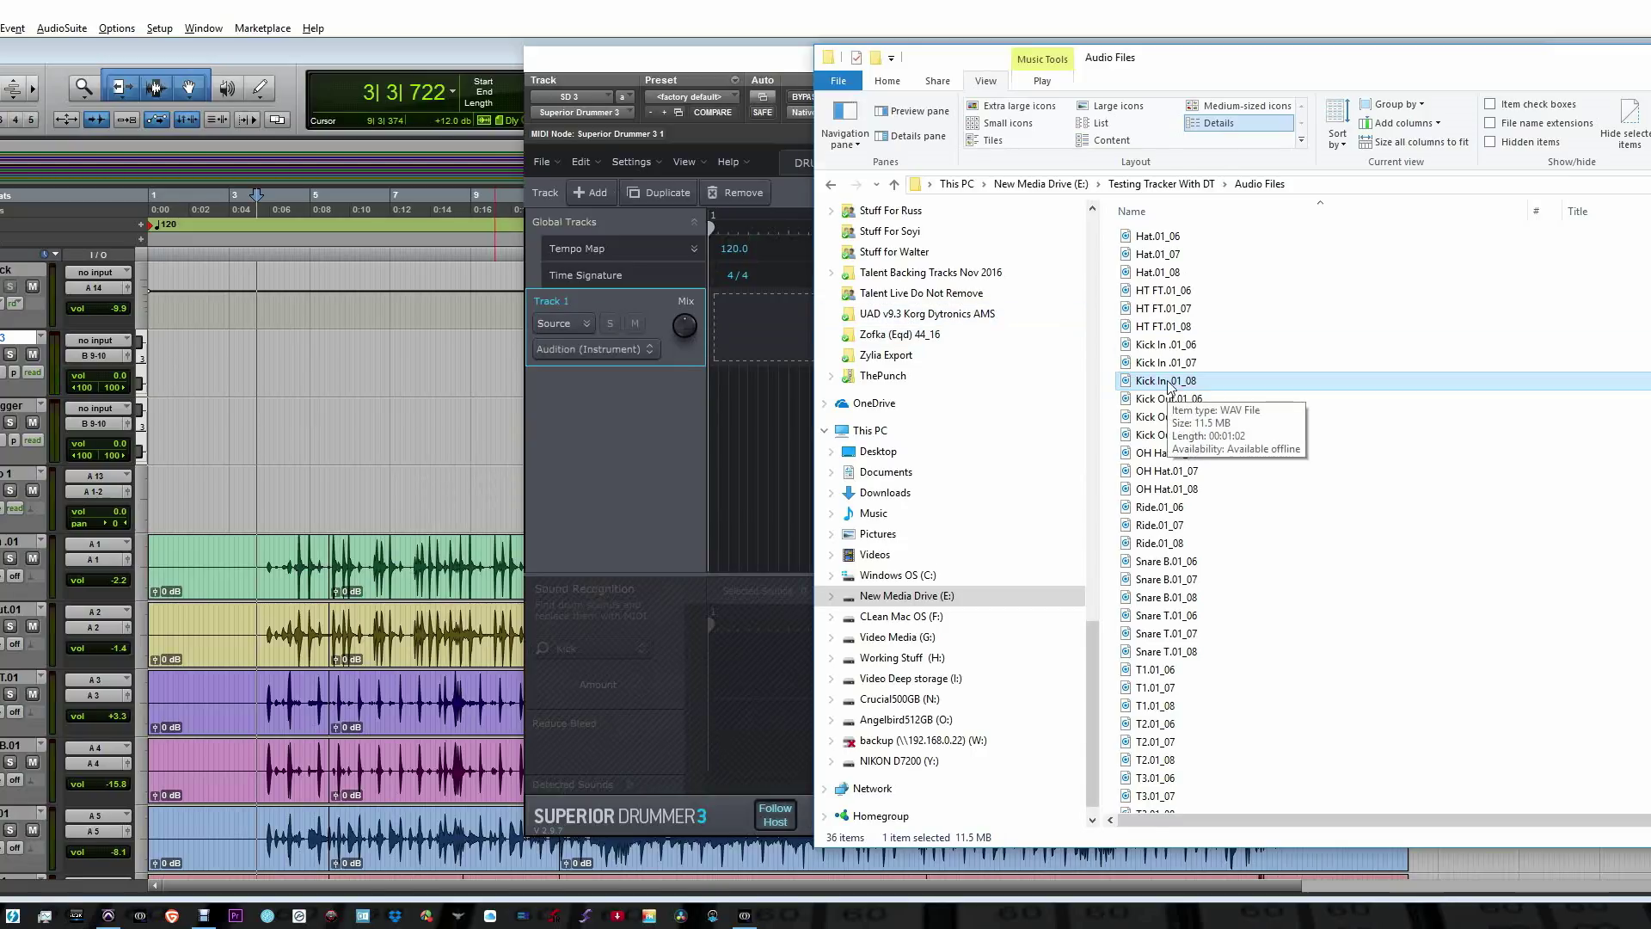
left_click_drag(1157, 380, 726, 335)
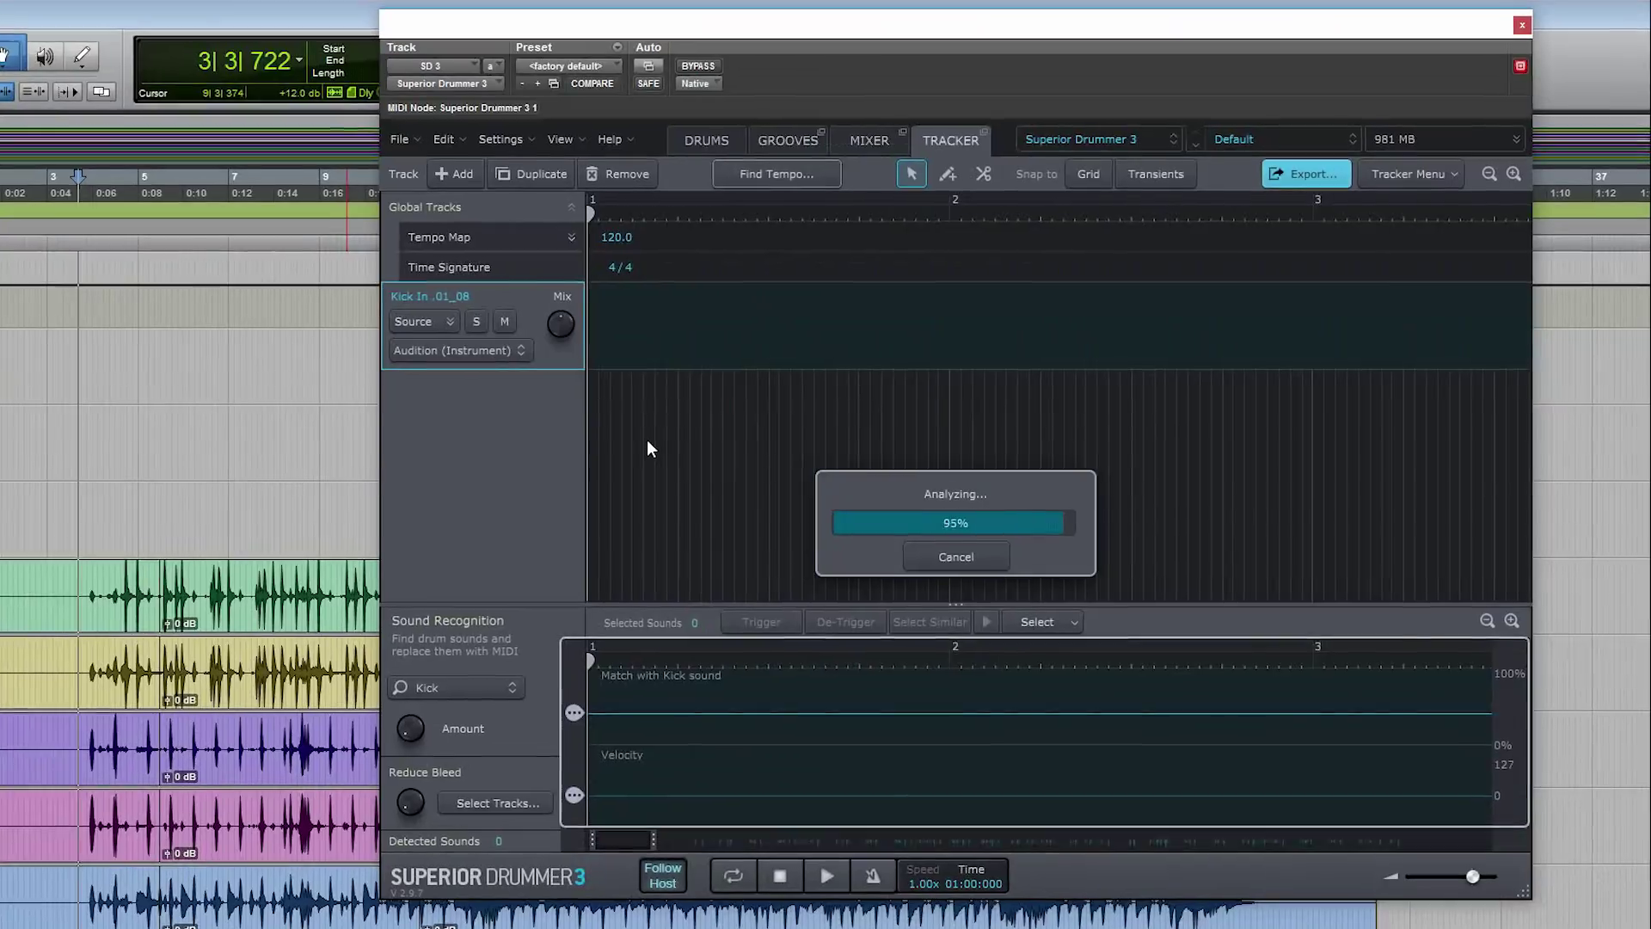
Play the kick track and shift its Mix knob toward mostly sampled kick, replaying to check.
key("space")
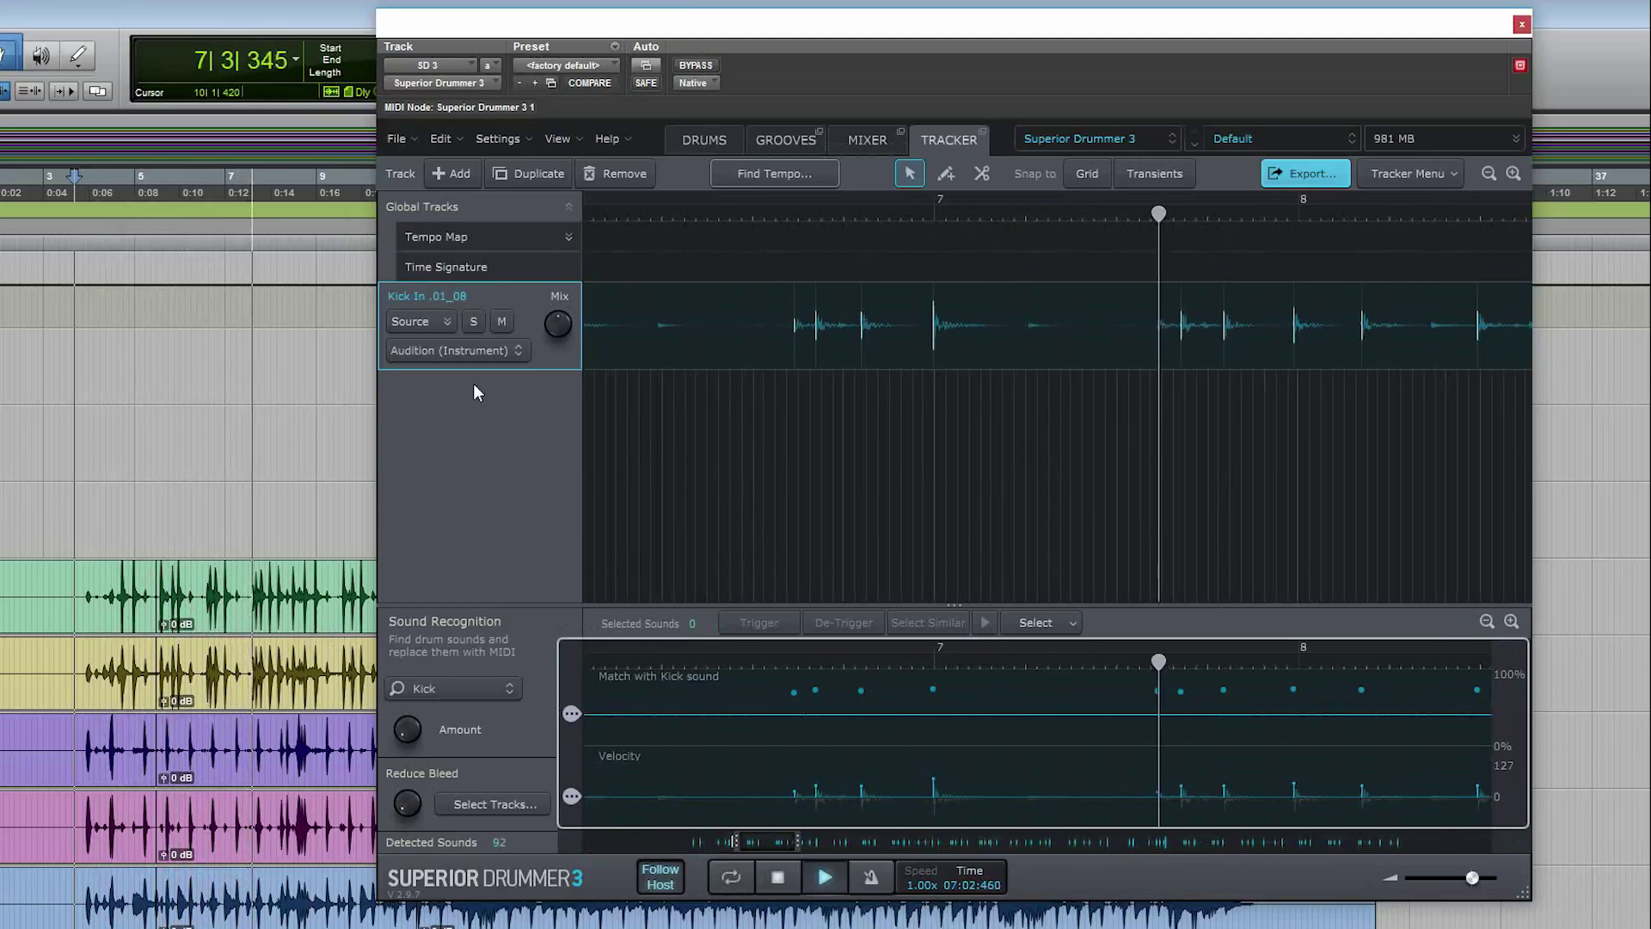
left_click_drag(558, 323, 556, 401)
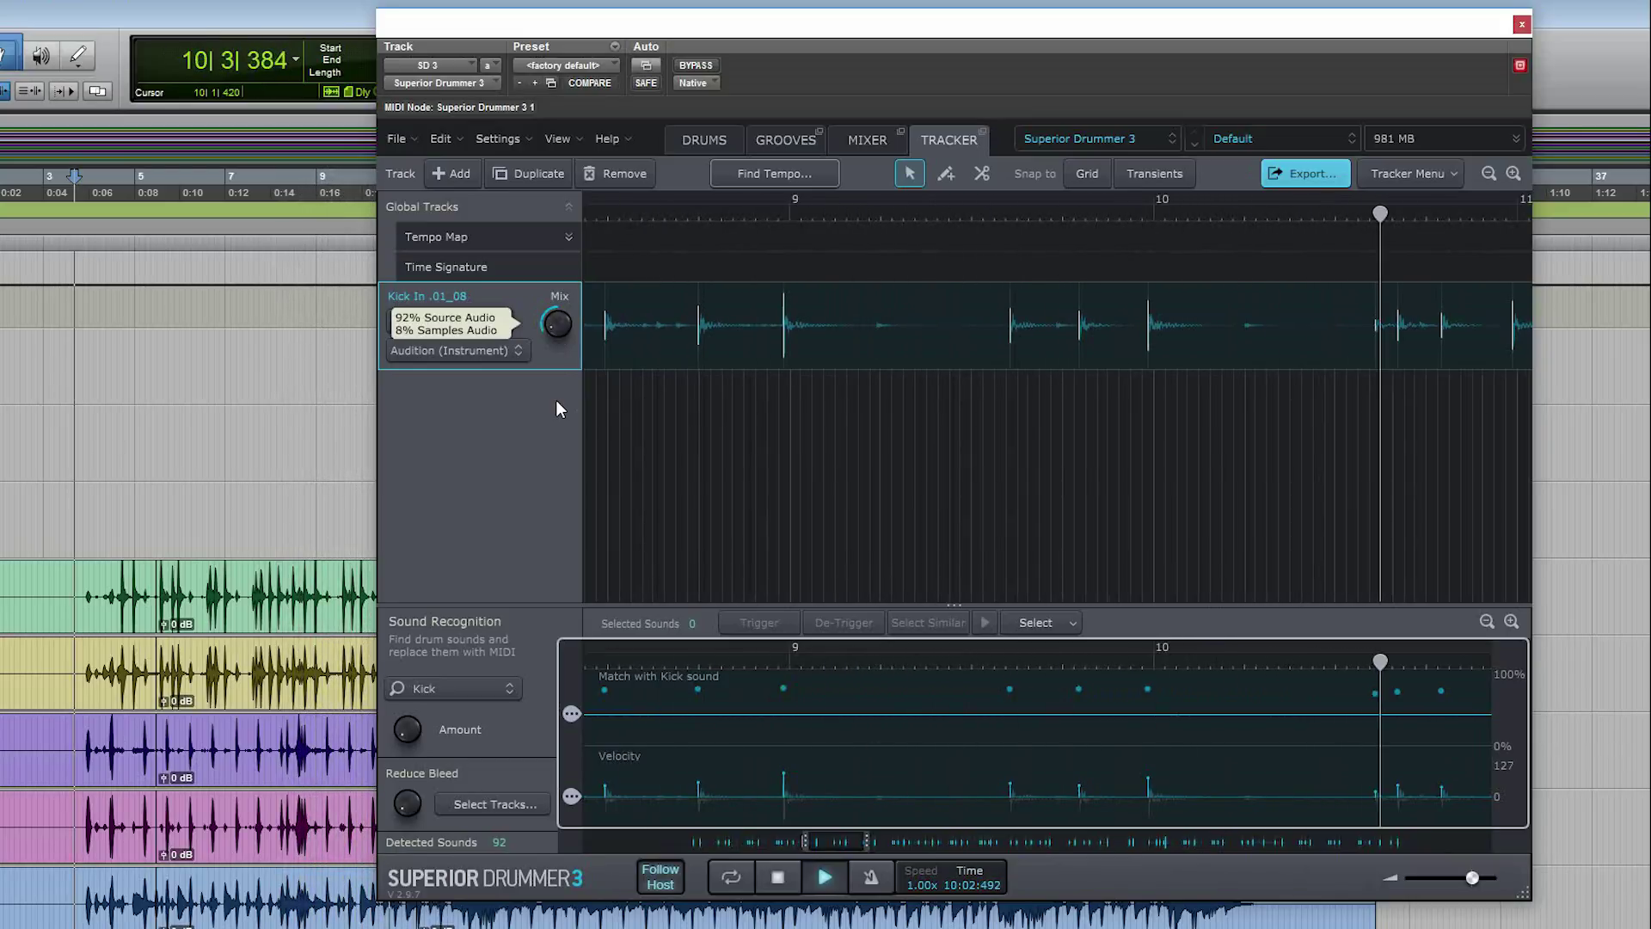
left_click_drag(555, 400, 556, 159)
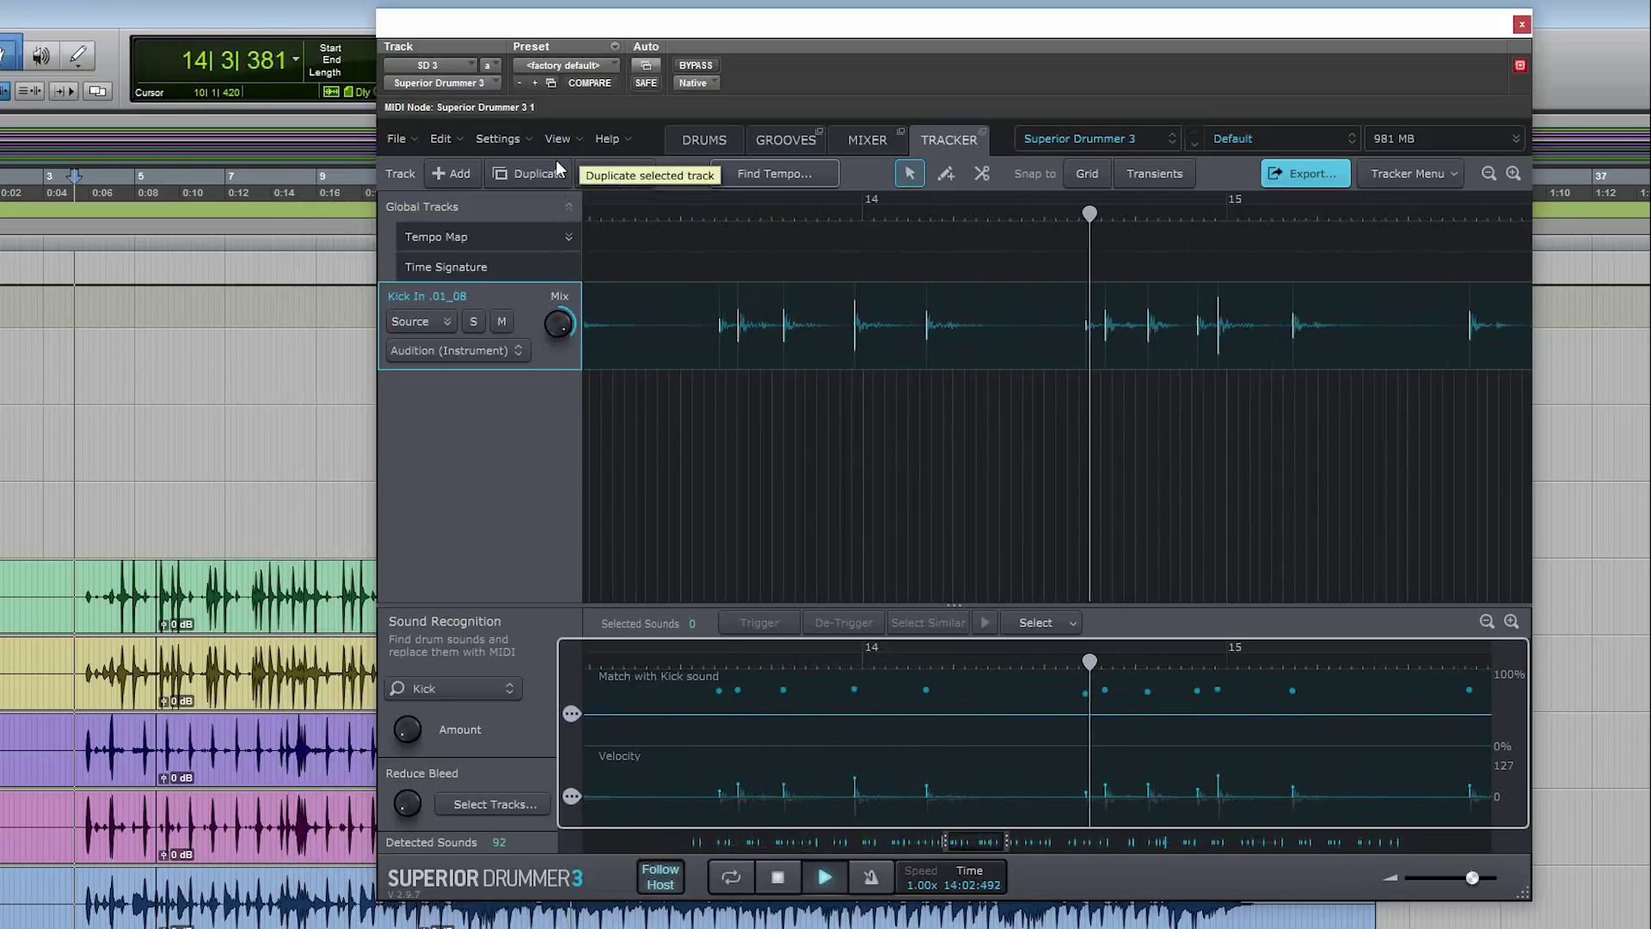
key("space")
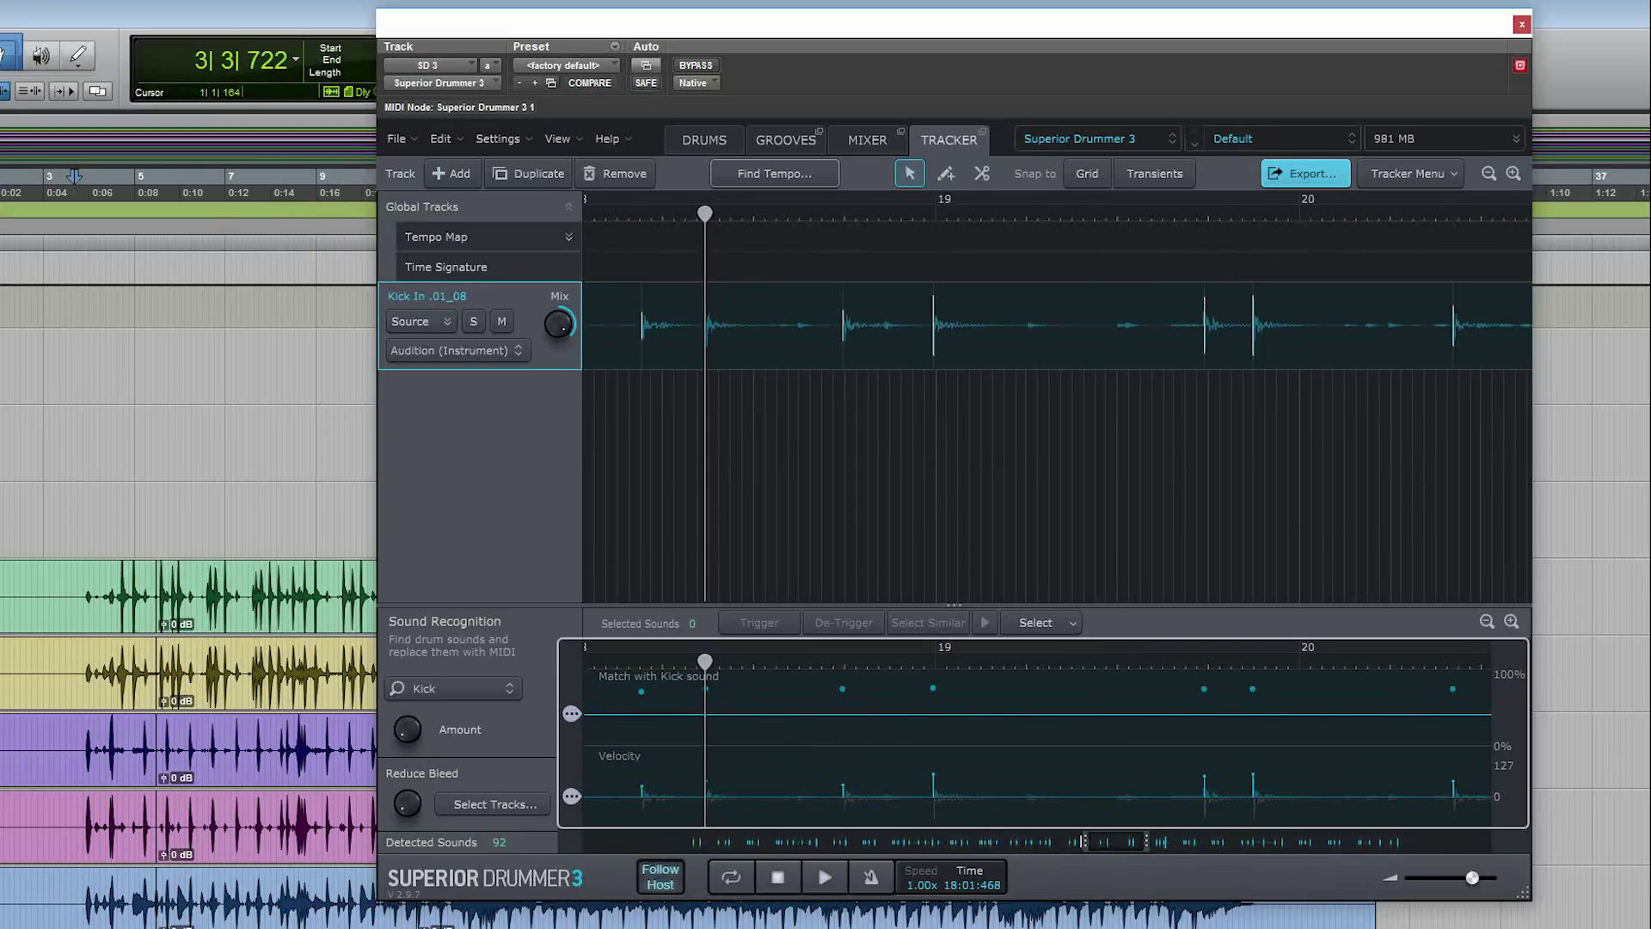
key("space")
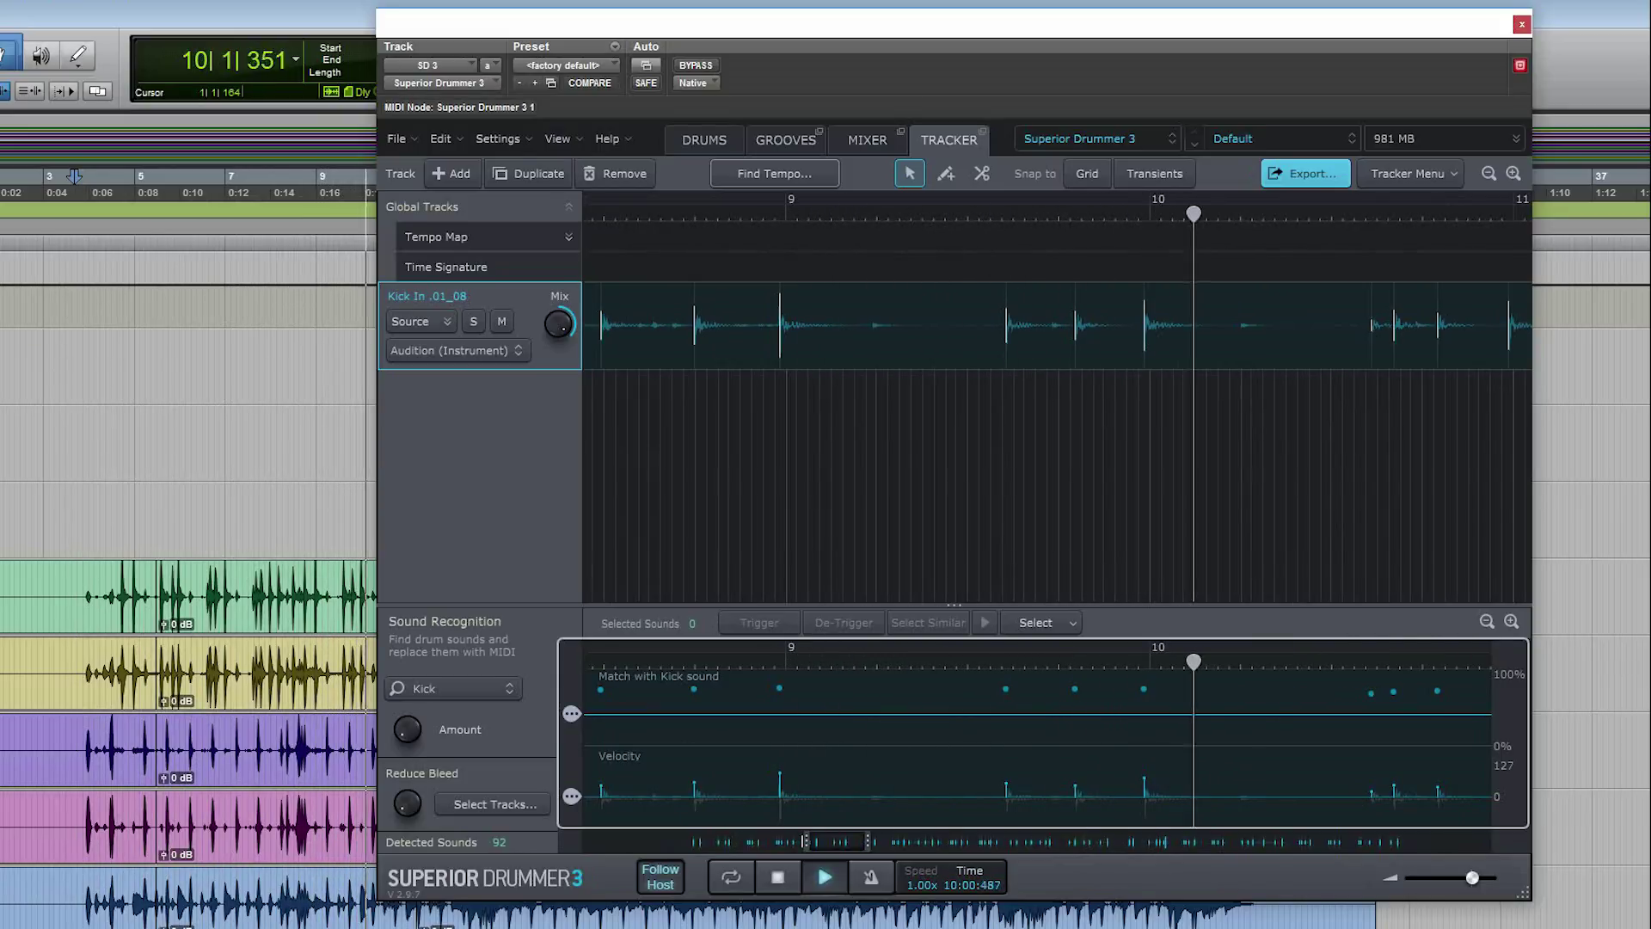
key("space")
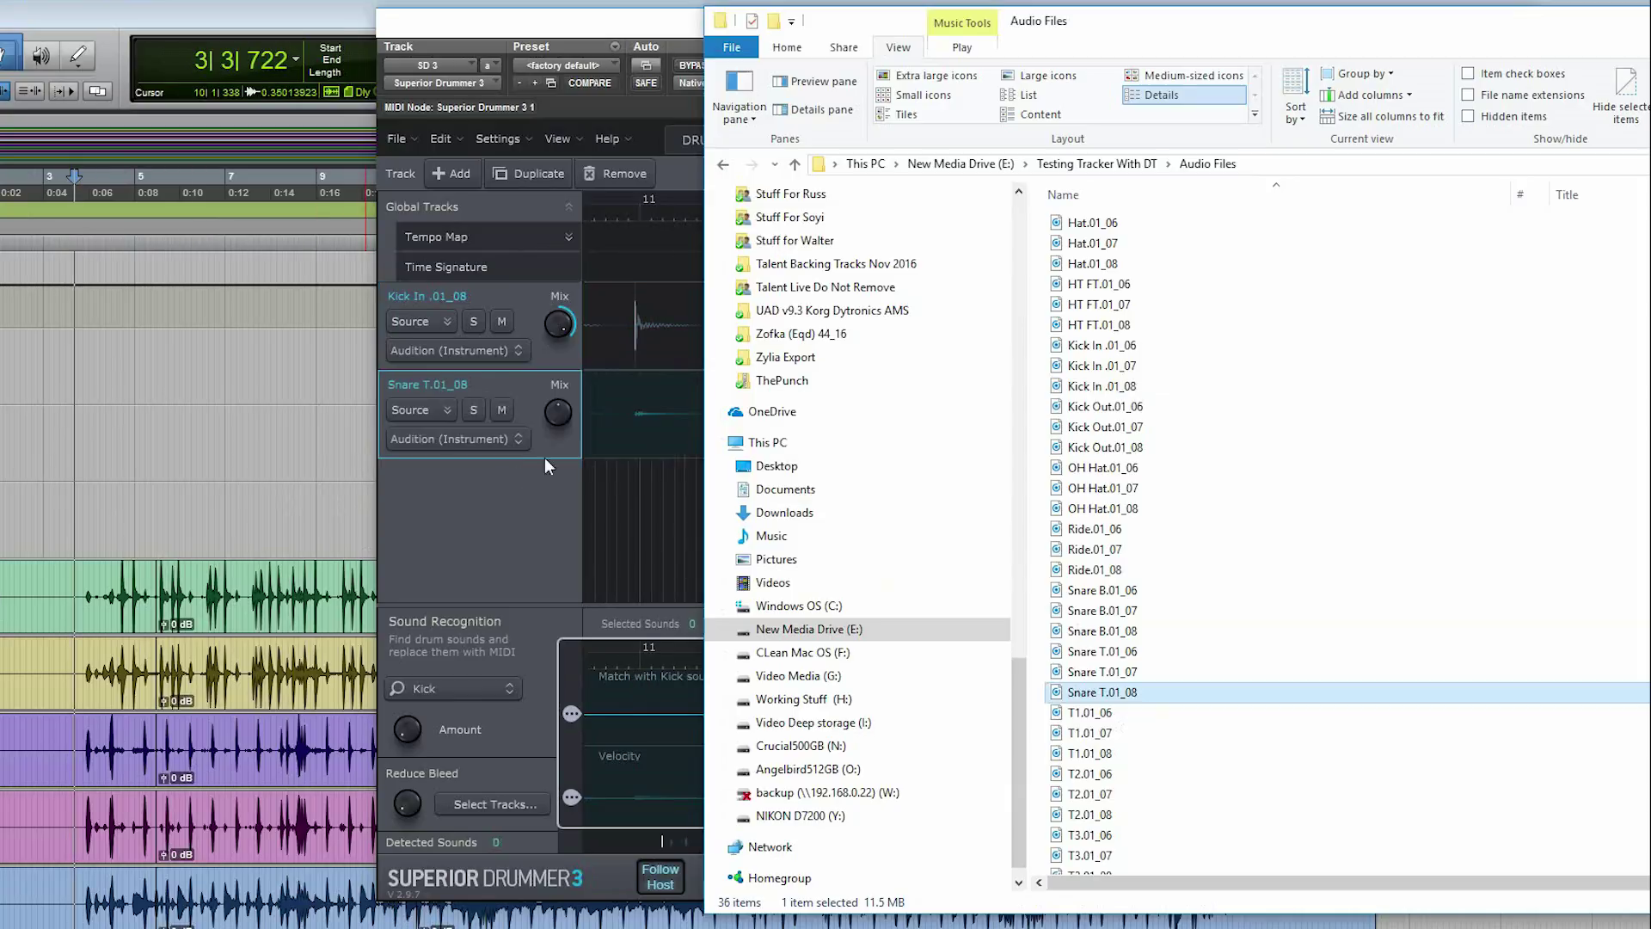
Add Snare T.01_08 as a second track and play back its 119 detected Snare hits.
left_click(433, 403)
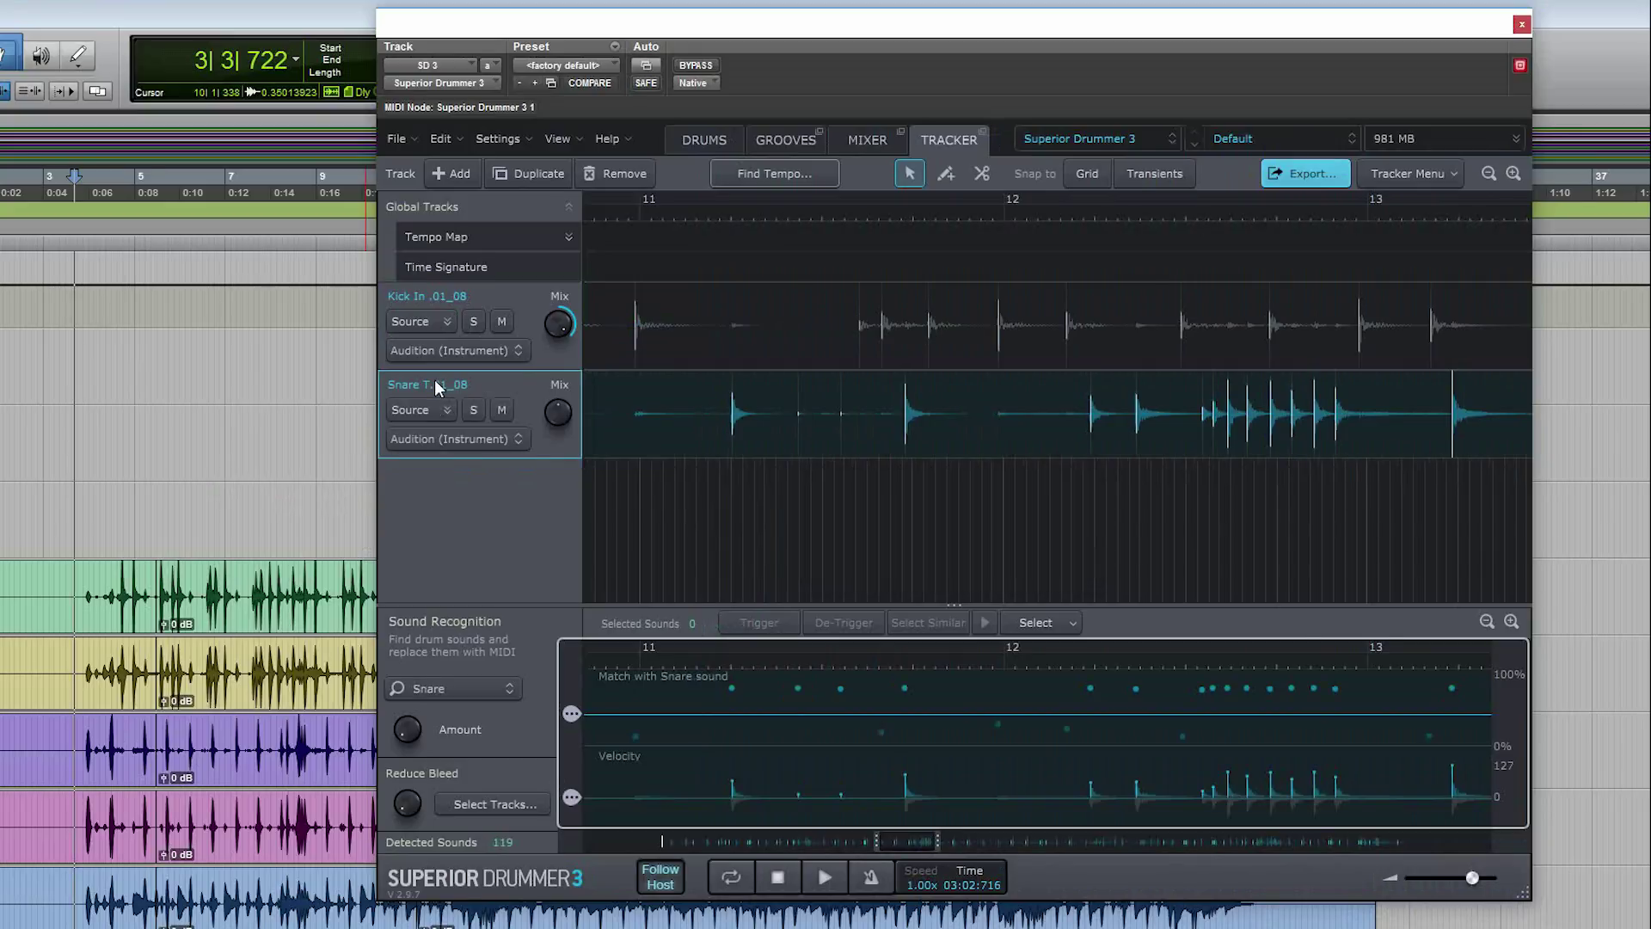
key("space")
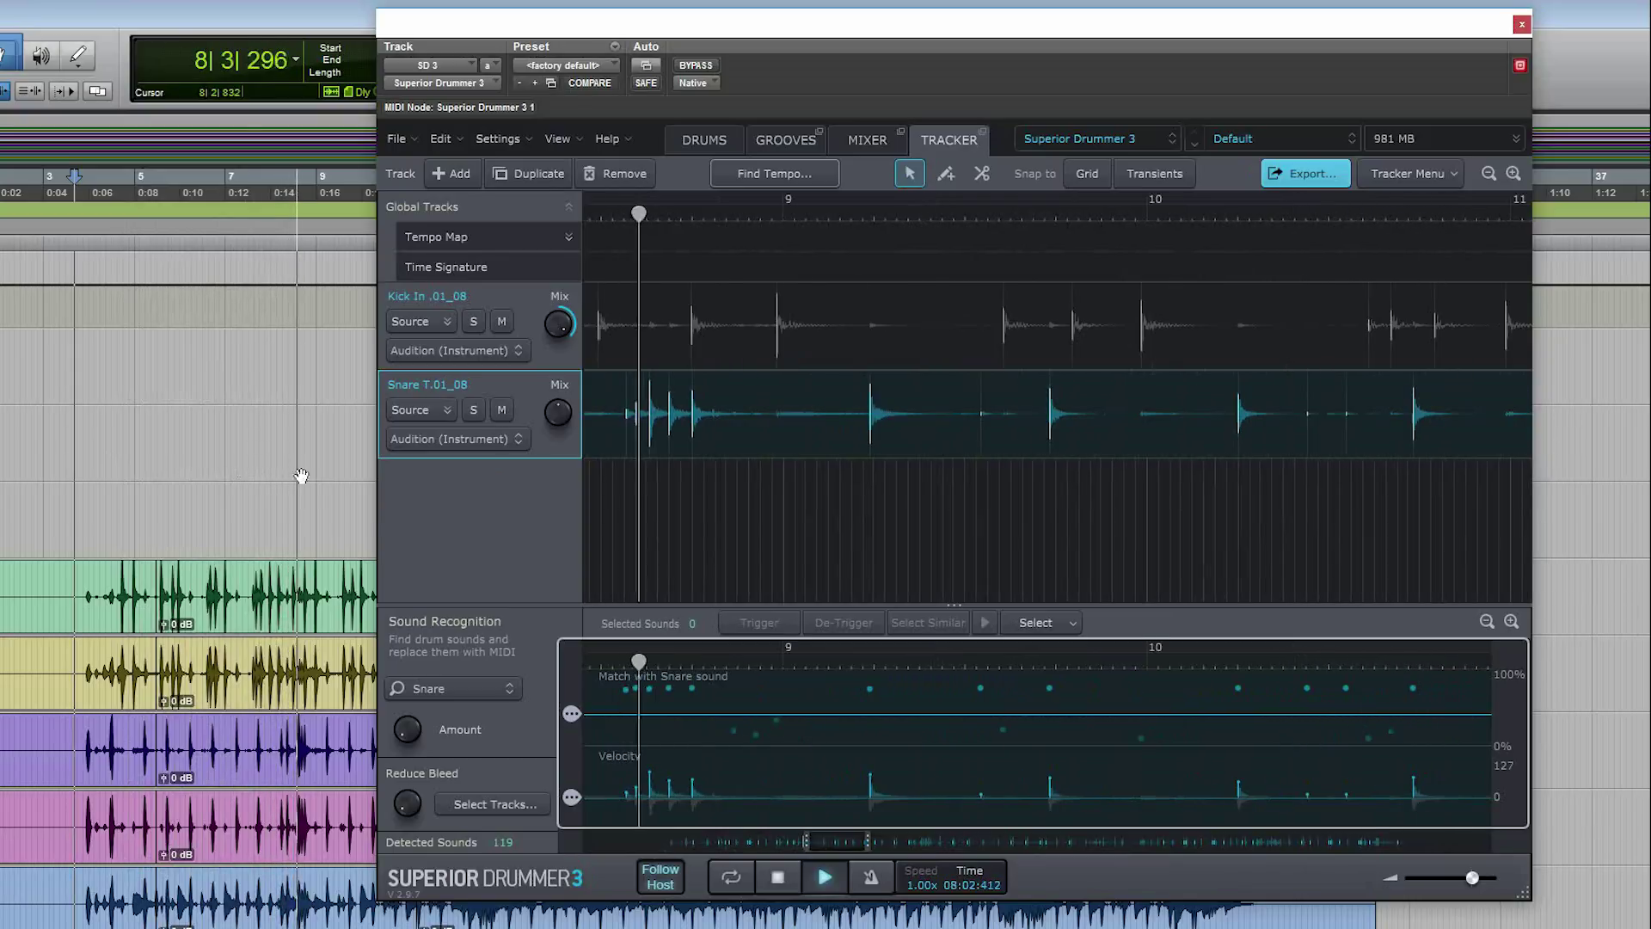
Swap the kit's snare for the 6.5x14" Tama Bell Brass and return to the Tracker.
key("space")
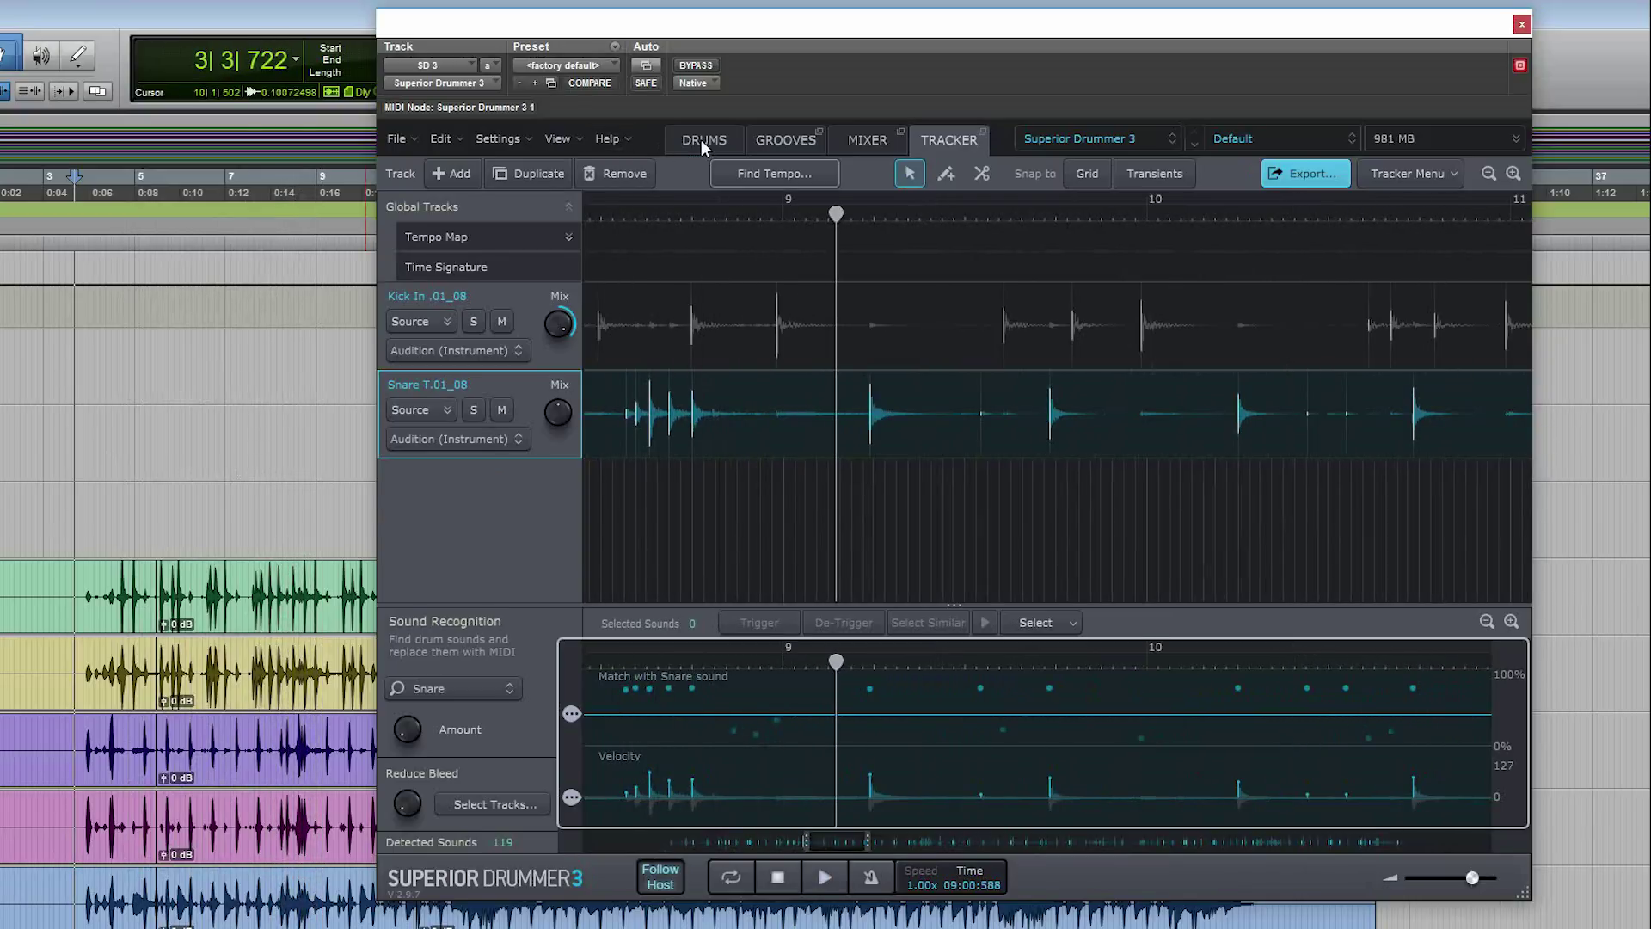
left_click(700, 140)
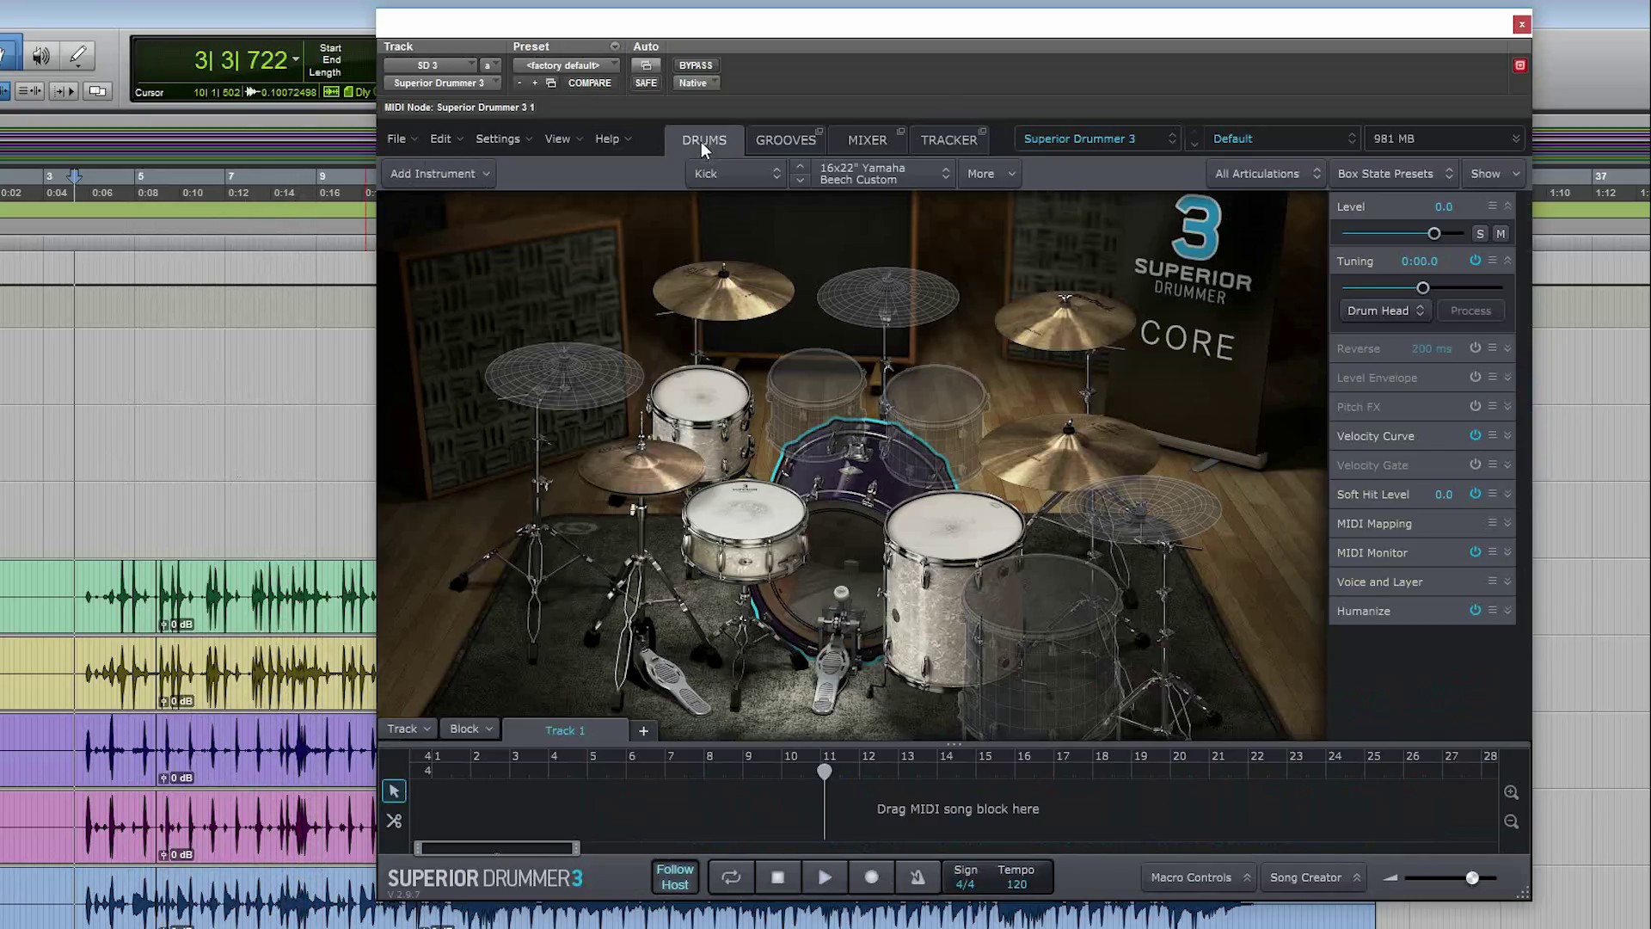
right_click(741, 520)
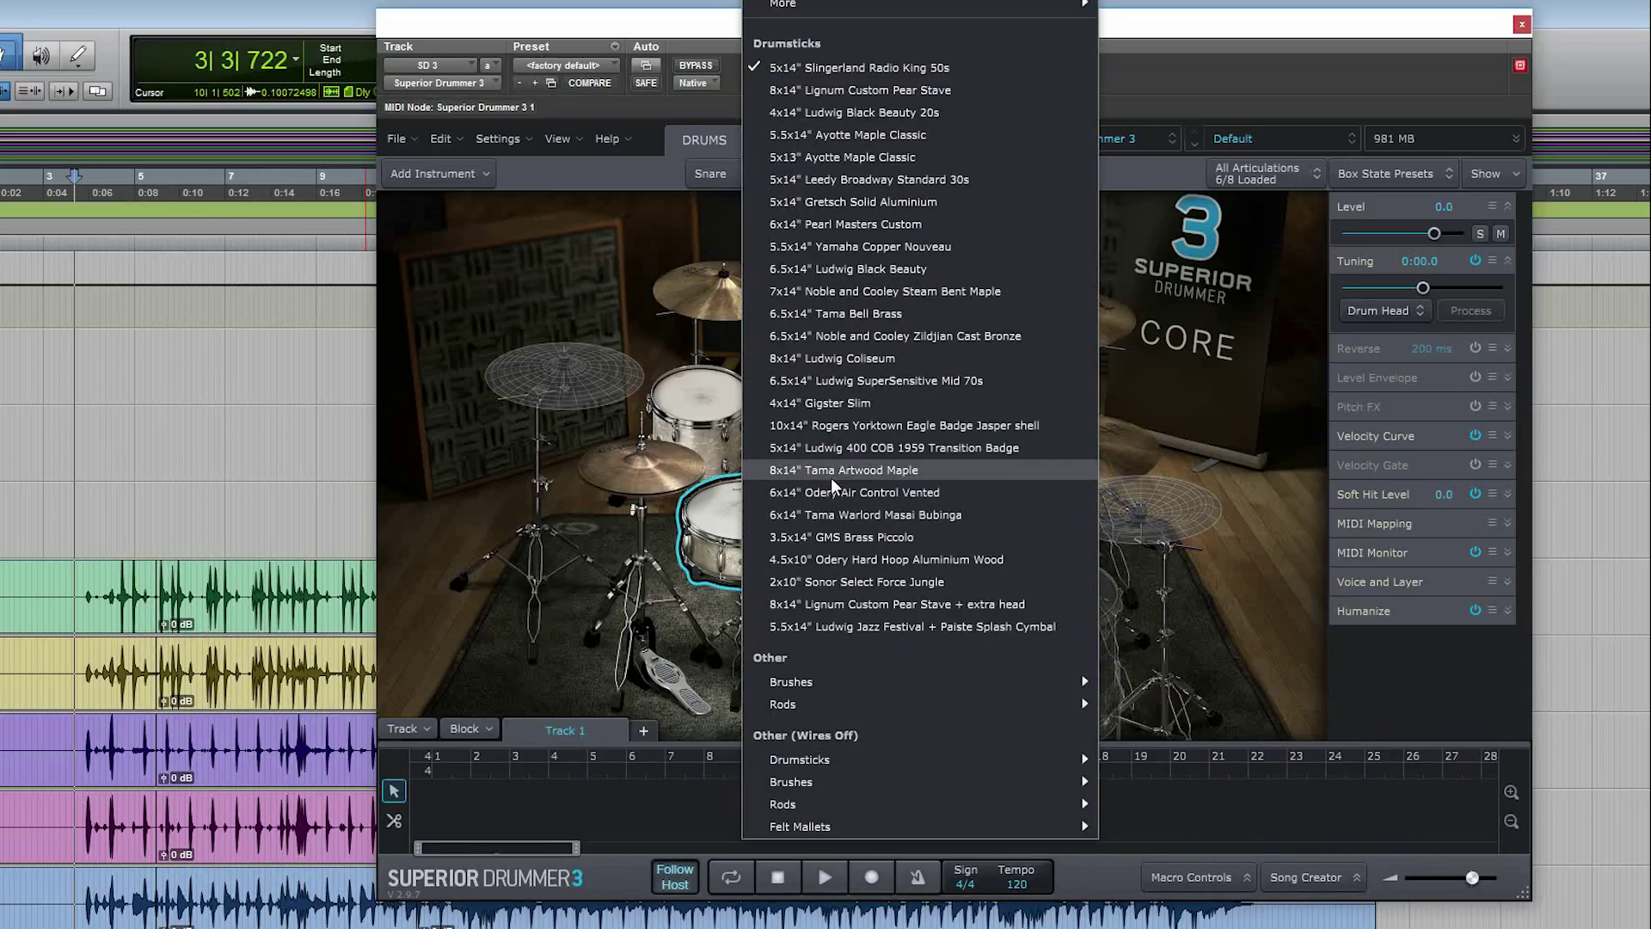
left_click(839, 313)
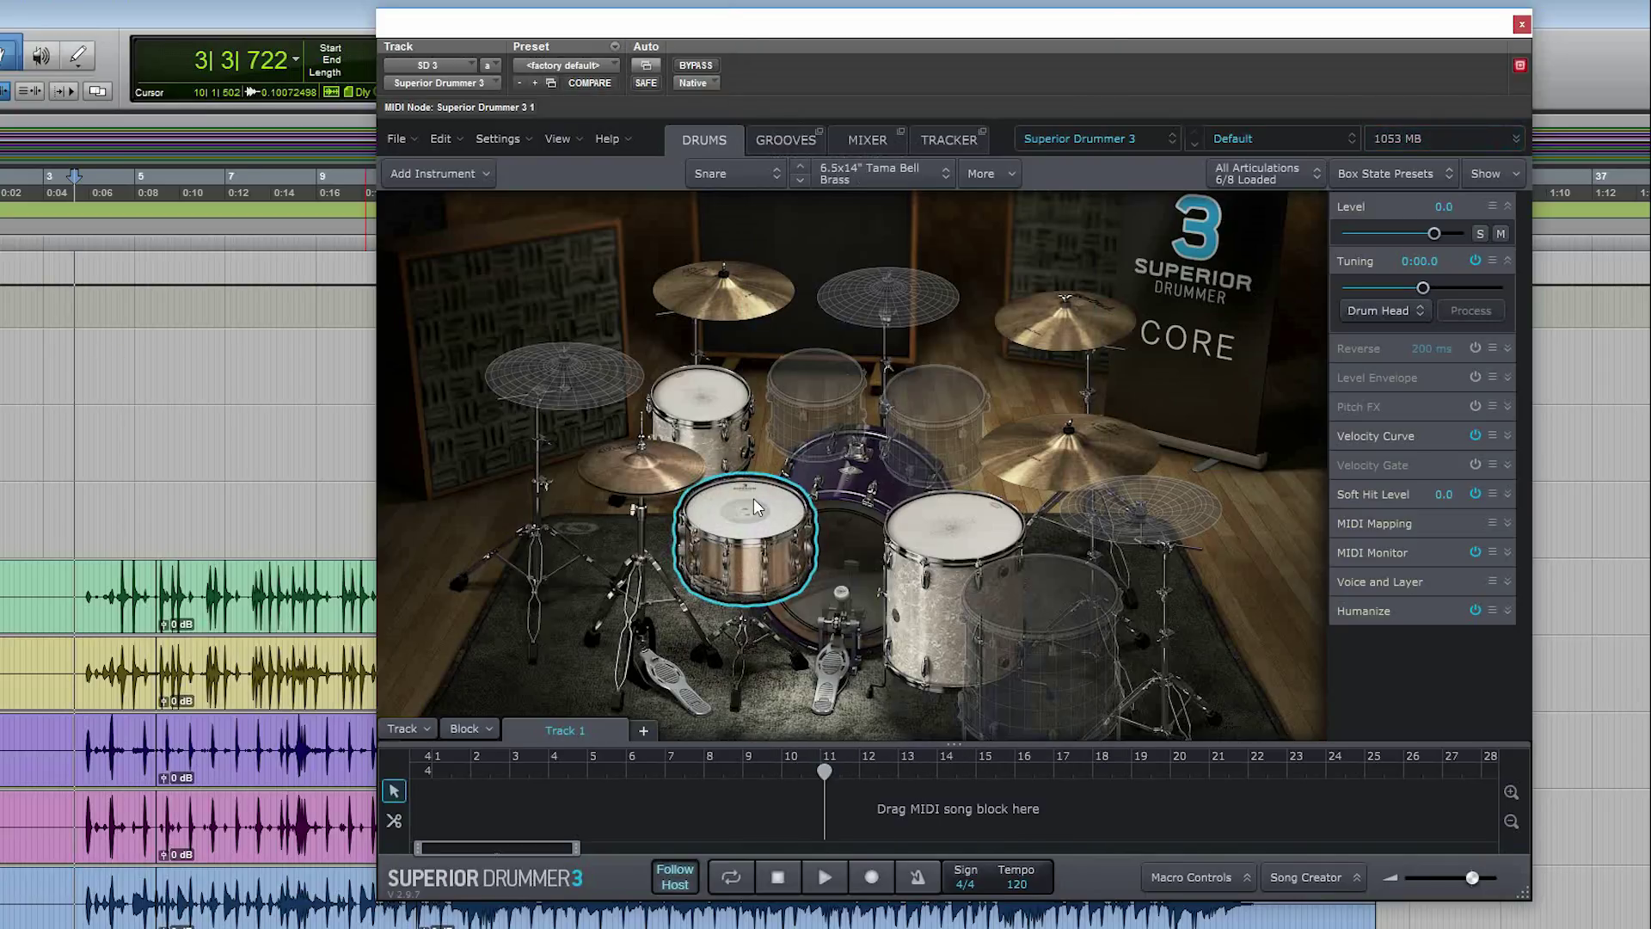
left_click(948, 133)
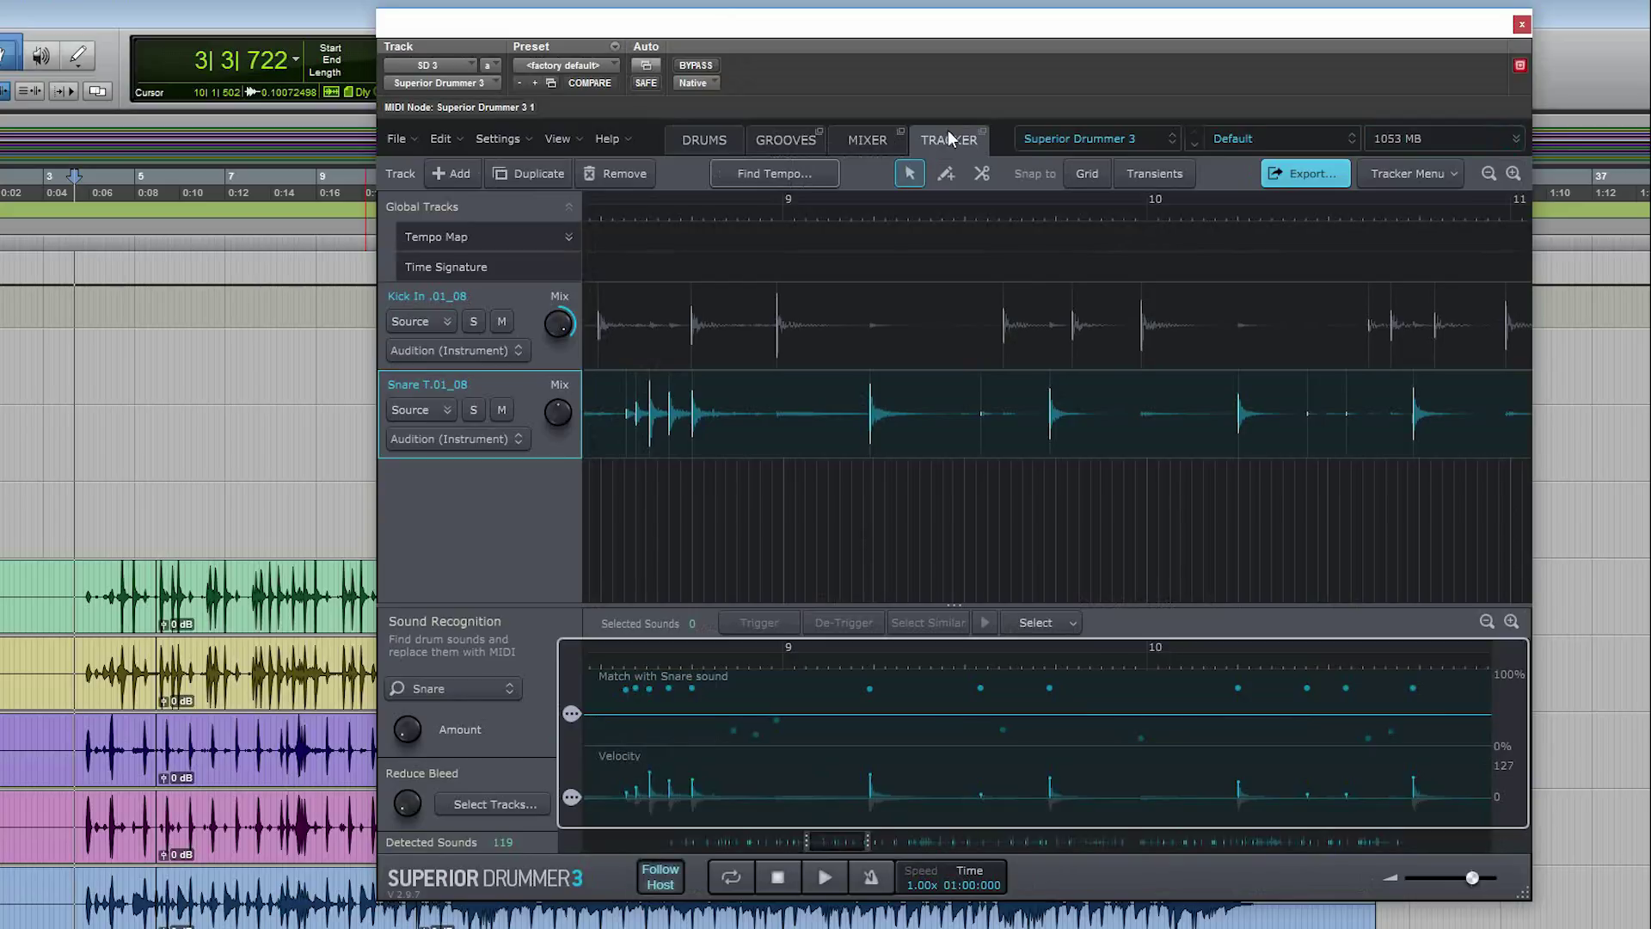
Select a false snare hit, narrow Select Similar to the 4 weakest, and De-Trigger them.
key("space")
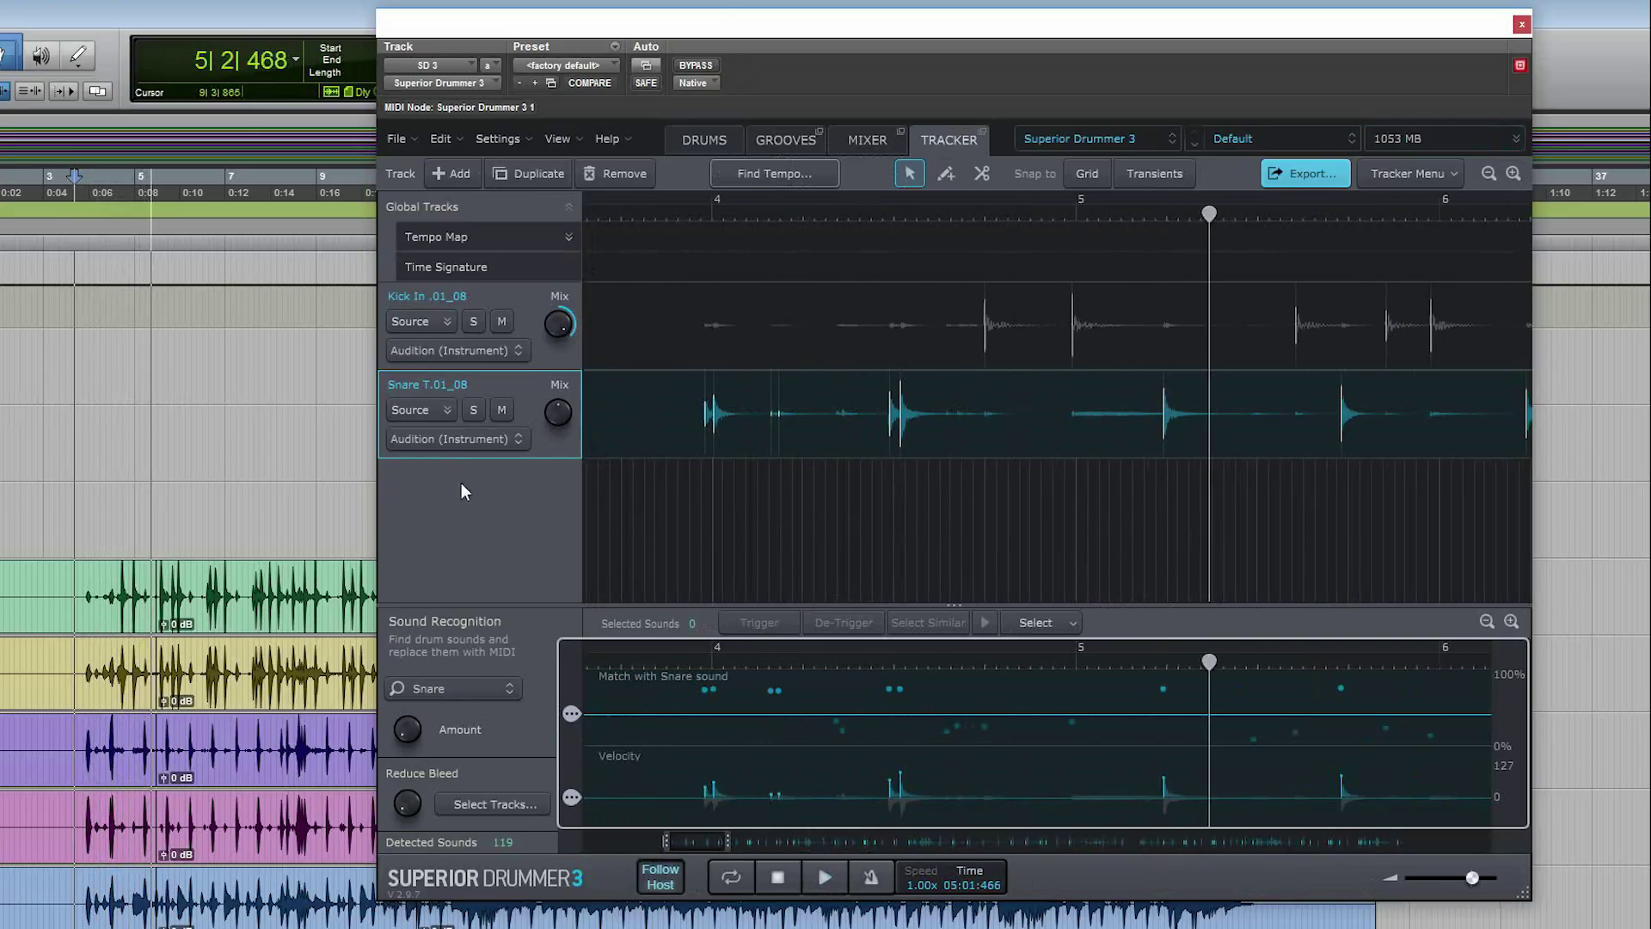
key("space")
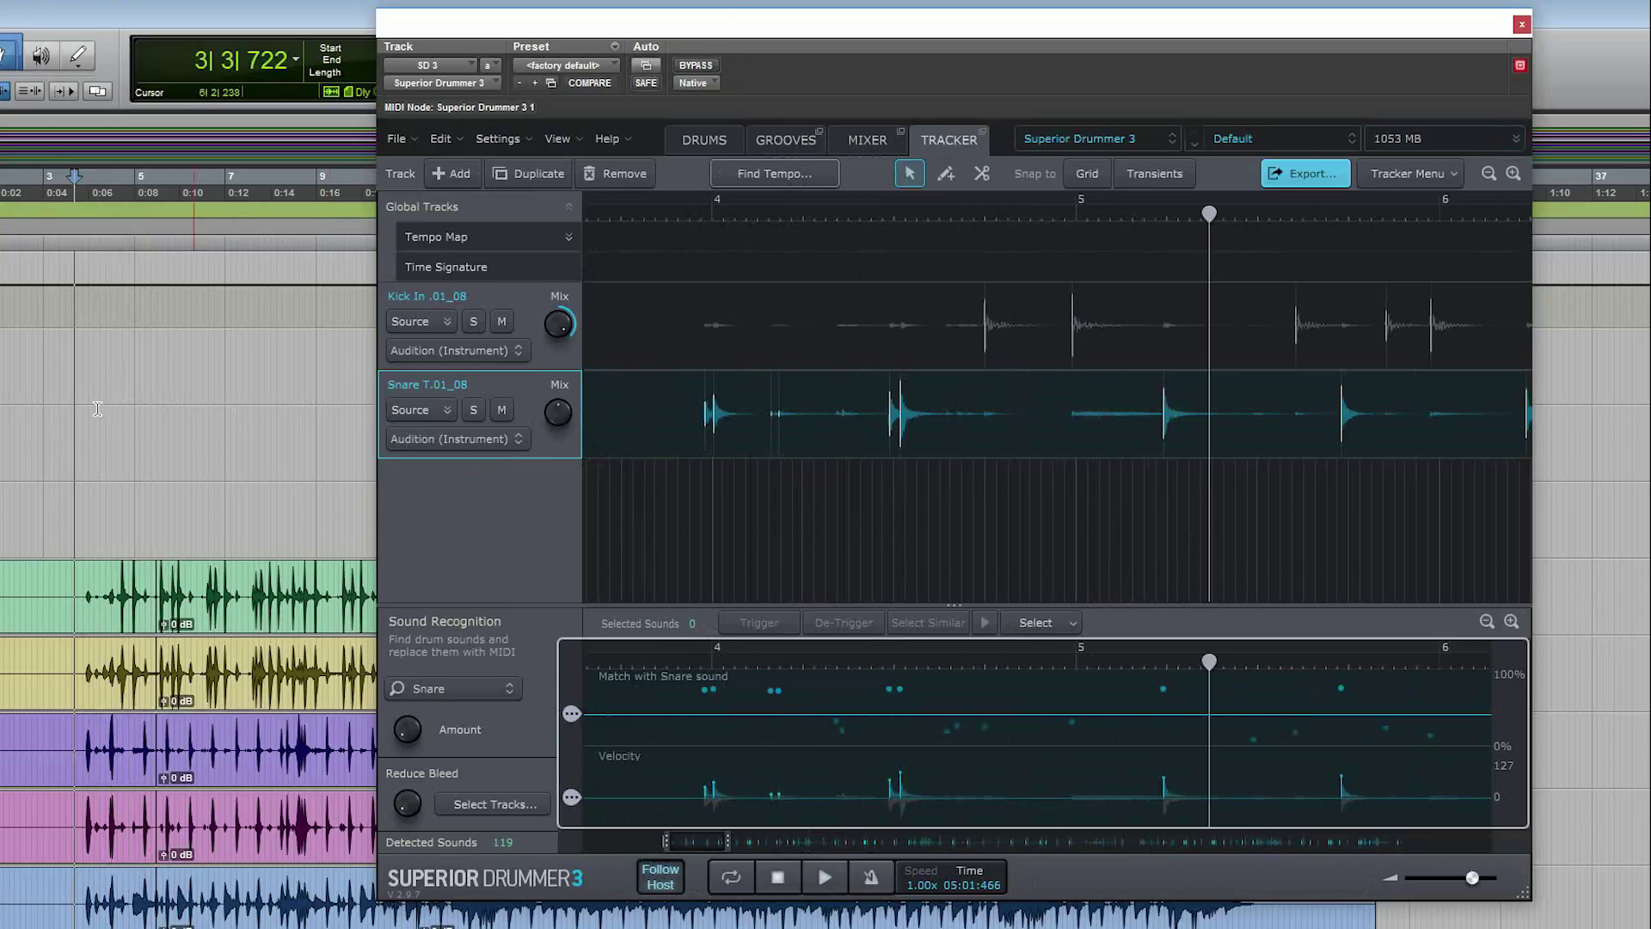
left_click(771, 417)
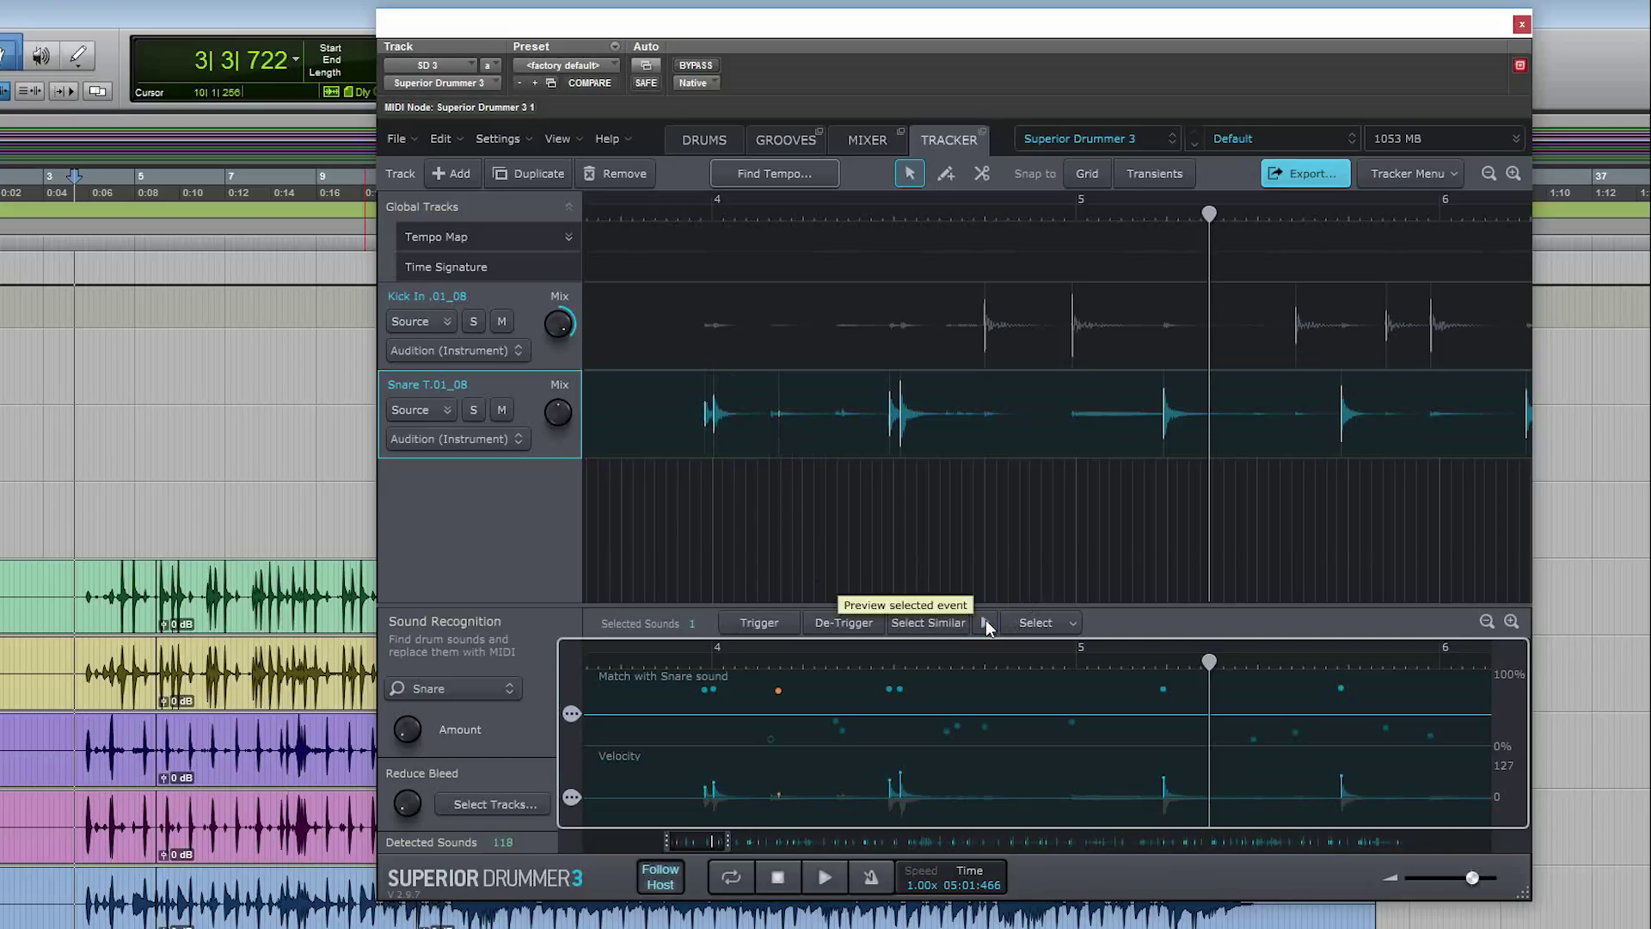
left_click(936, 621)
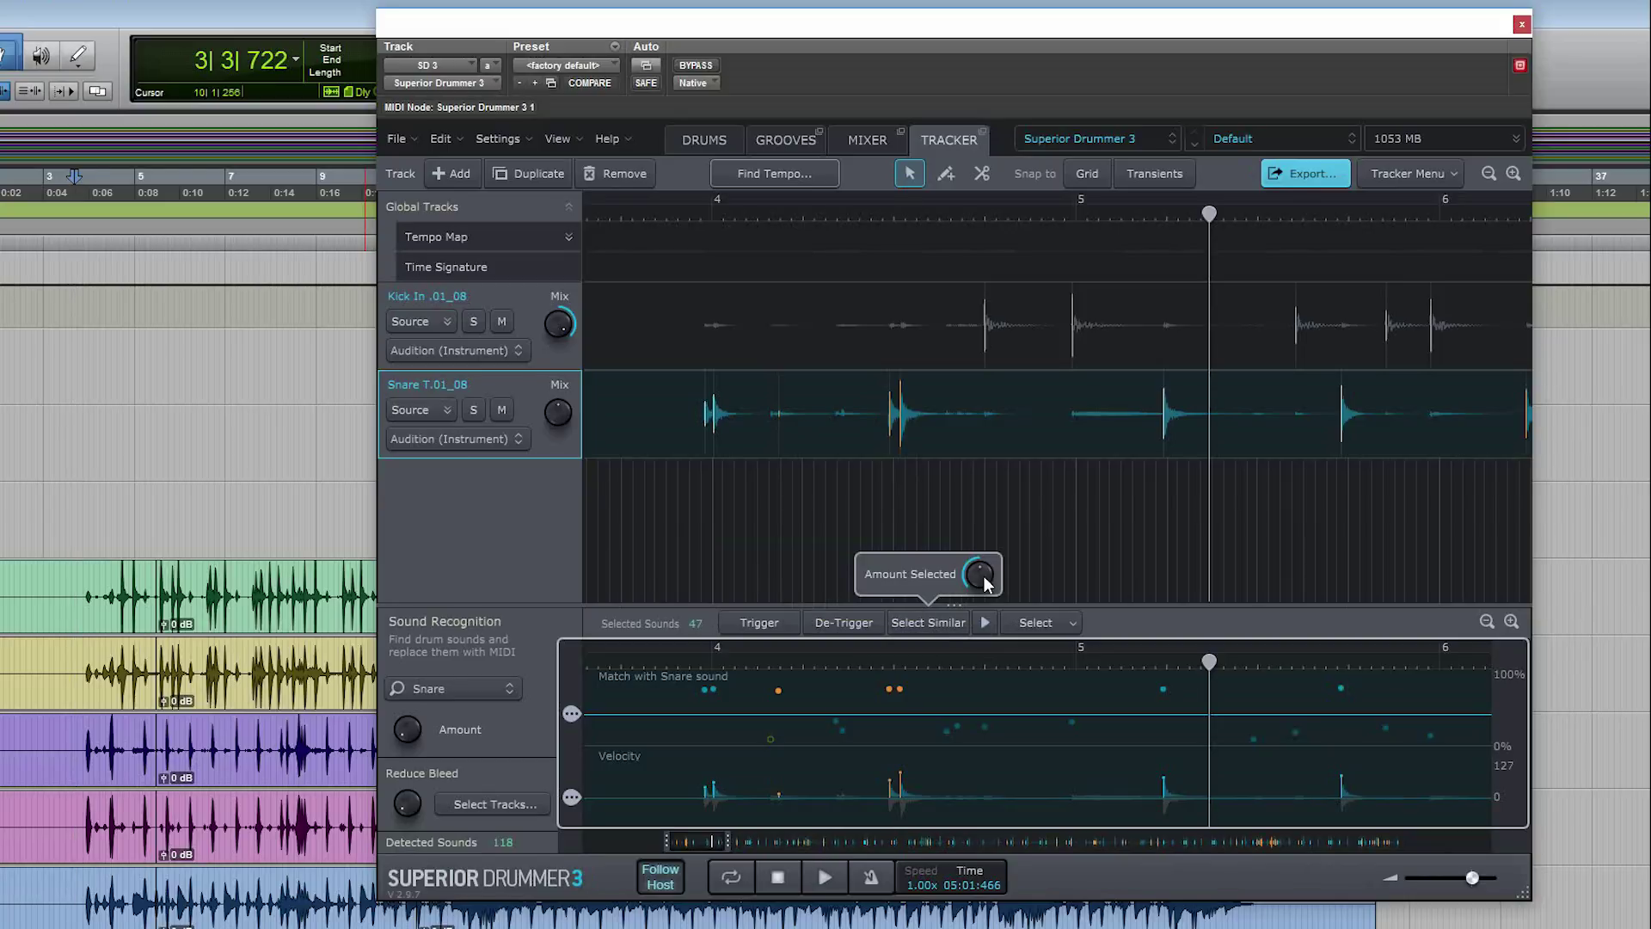
left_click_drag(984, 576, 976, 600)
left_click(845, 621)
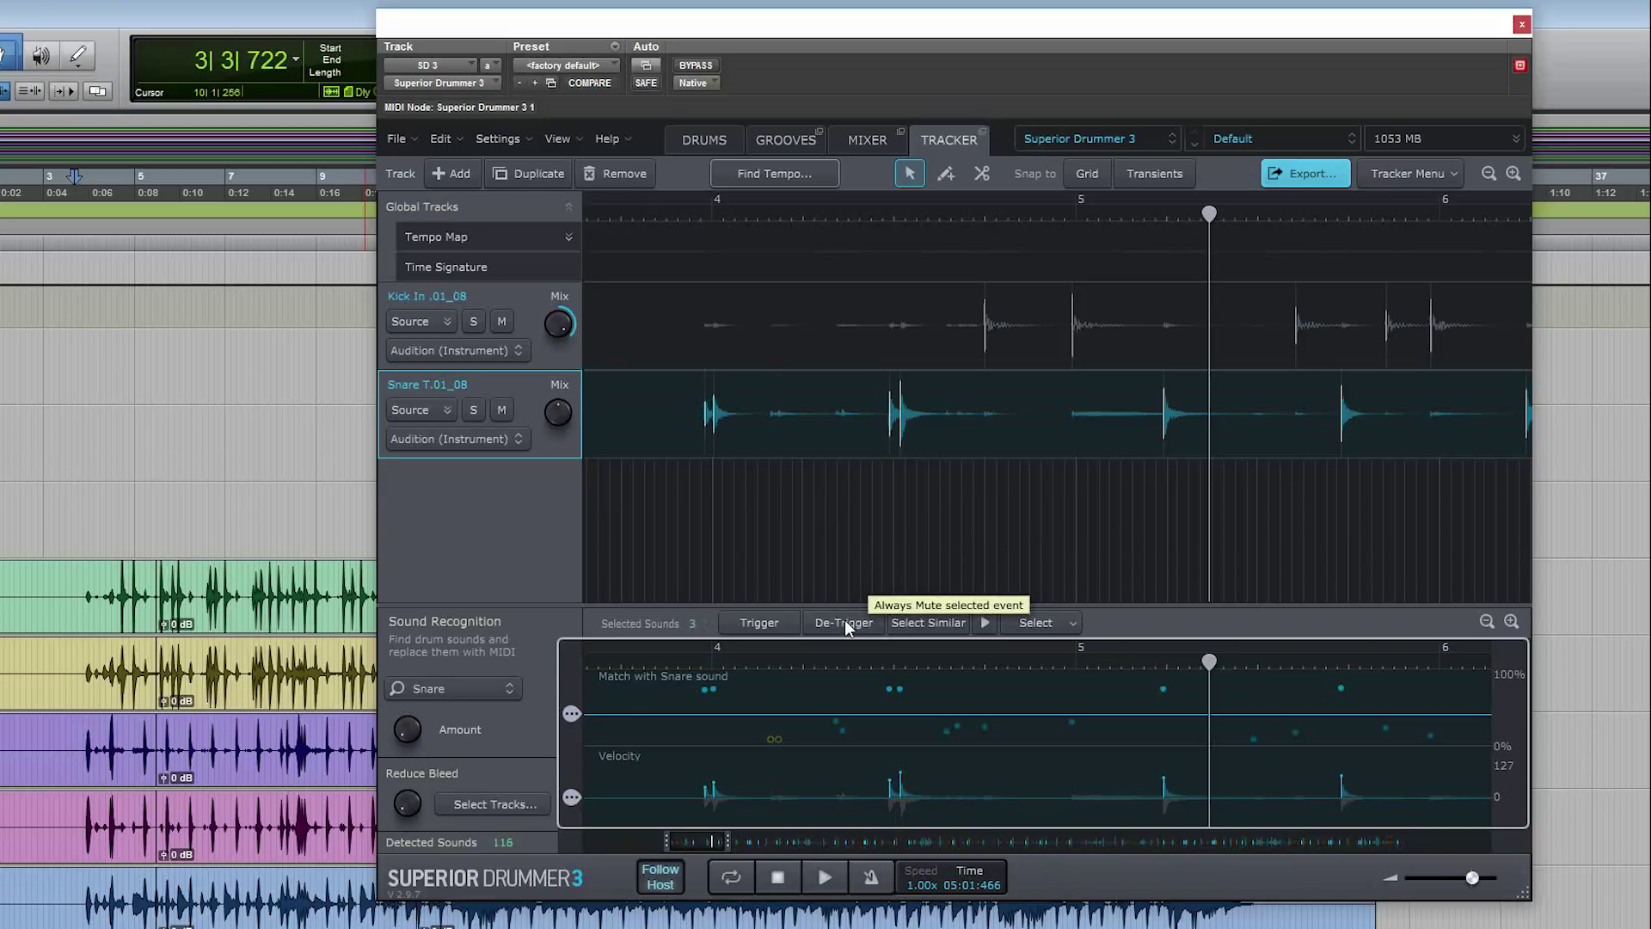
Play back the cleaned snare track and solo it.
key("space")
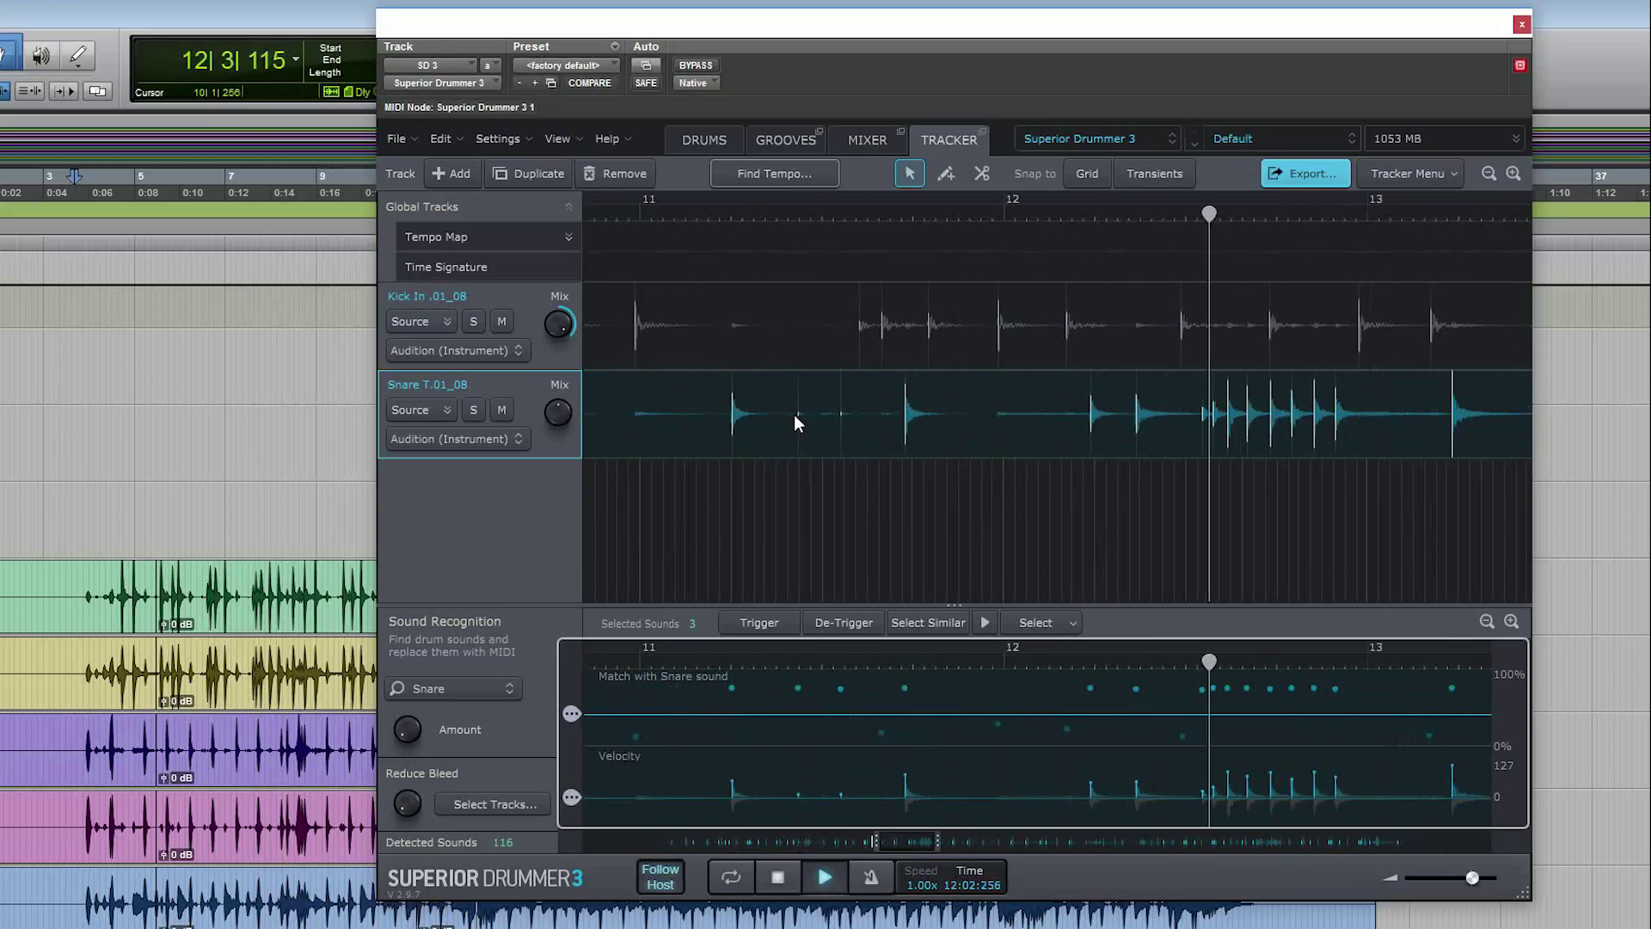
key("space")
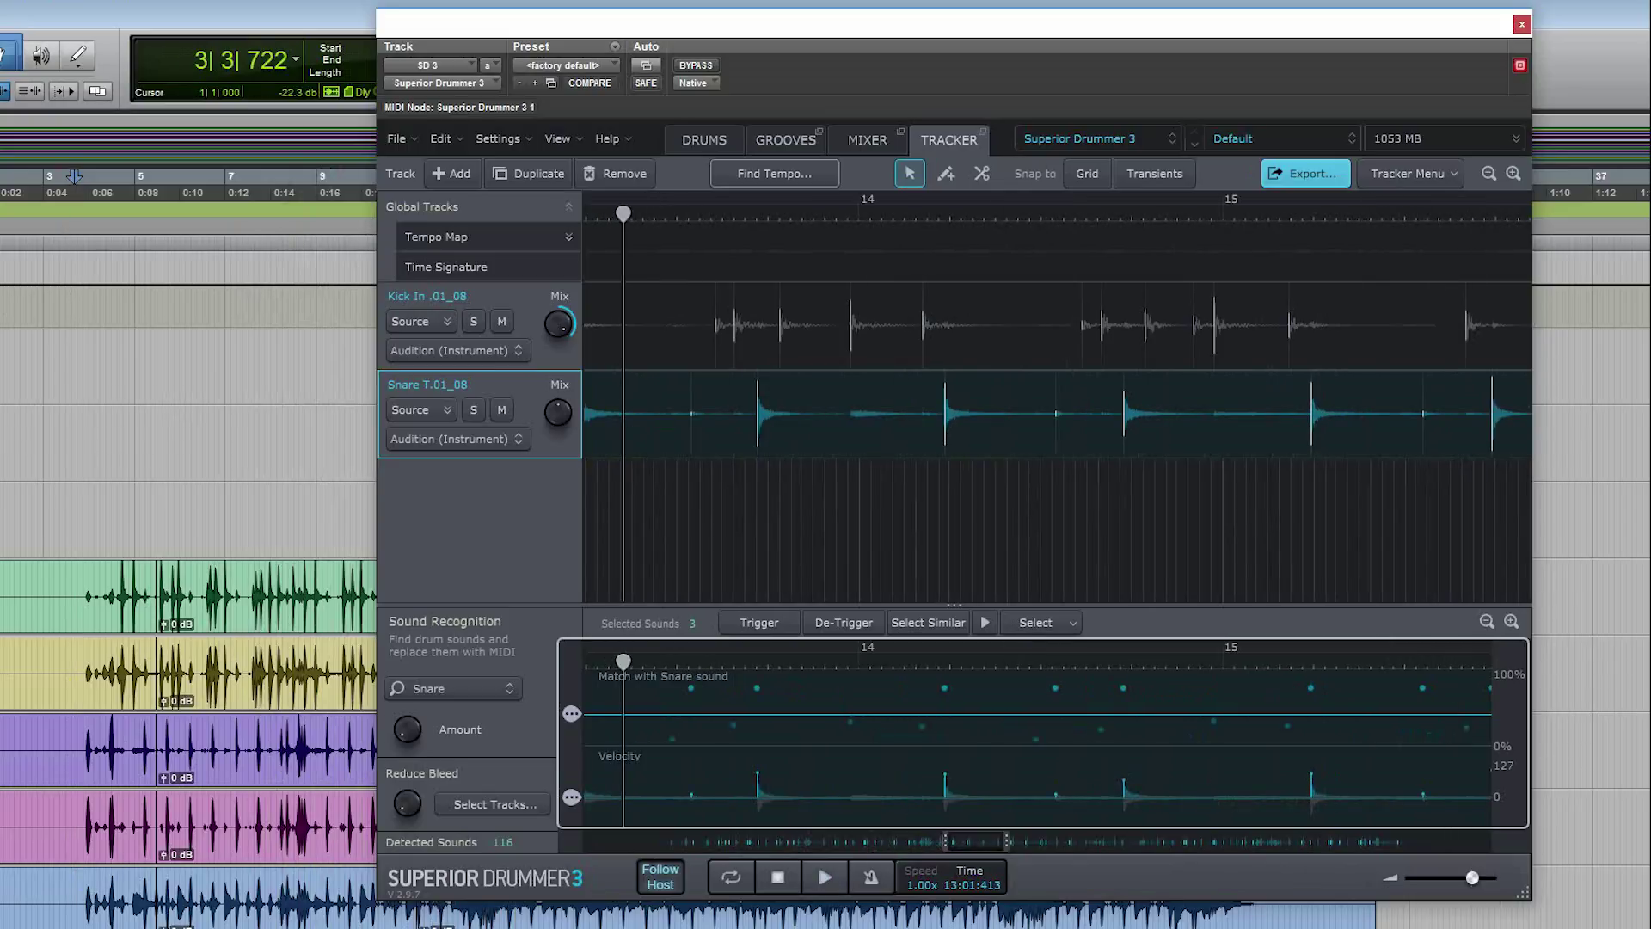
key("space")
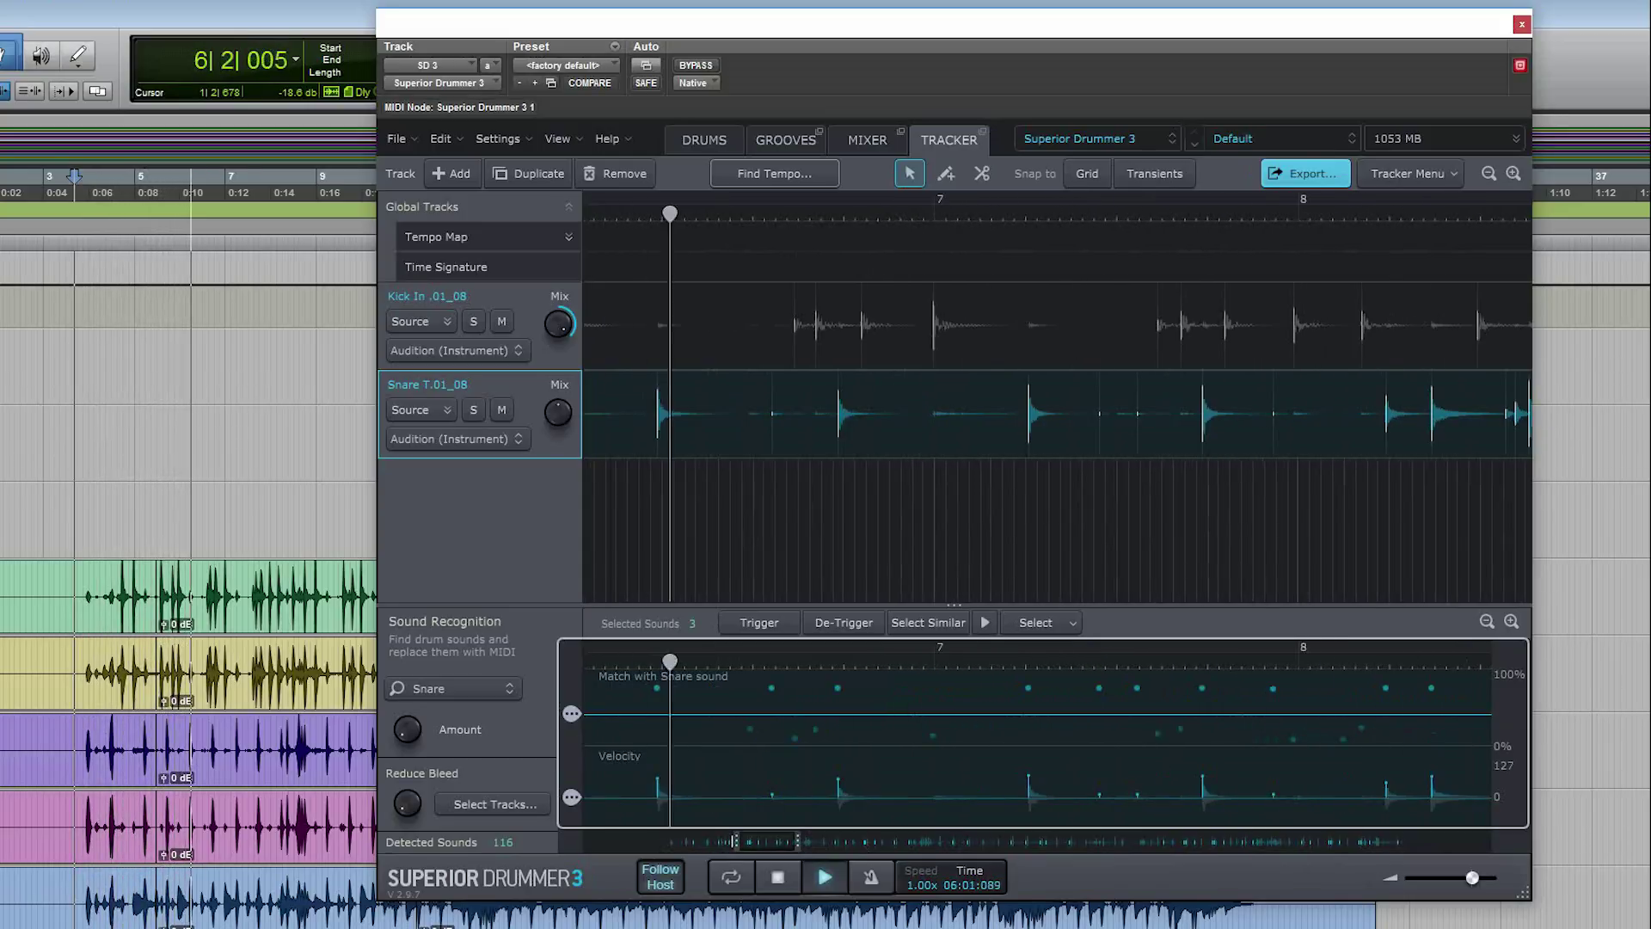
left_click(473, 410)
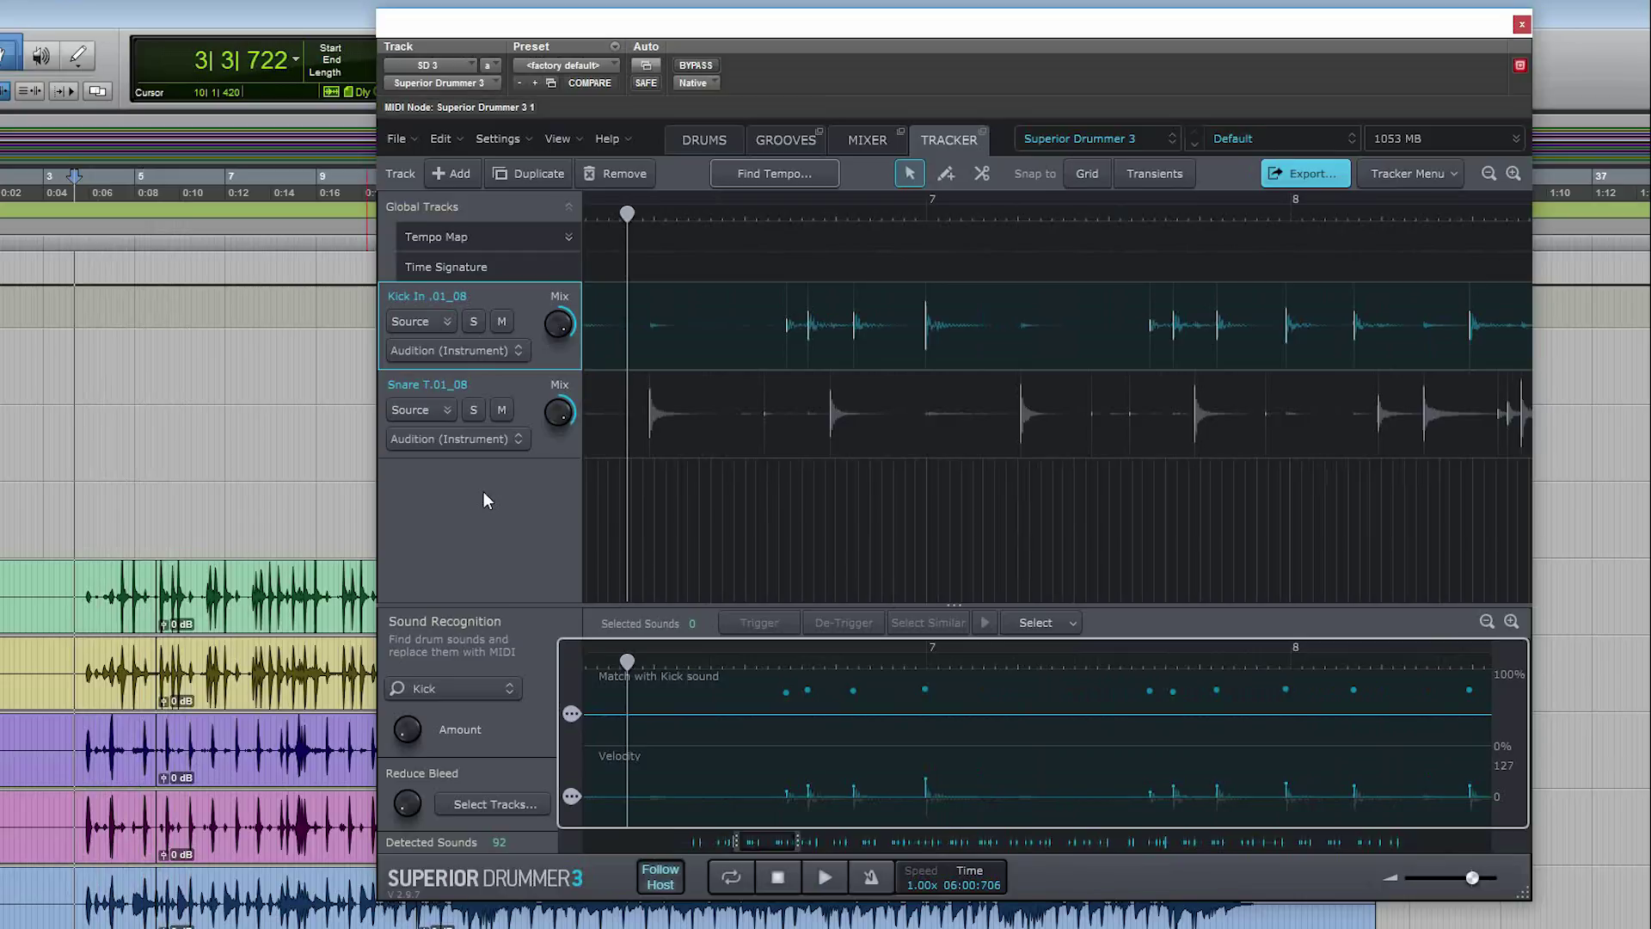
Drag OH Hat.01_08 from the Audio Files folder into the Tracker as a third track.
key("alt+Tab")
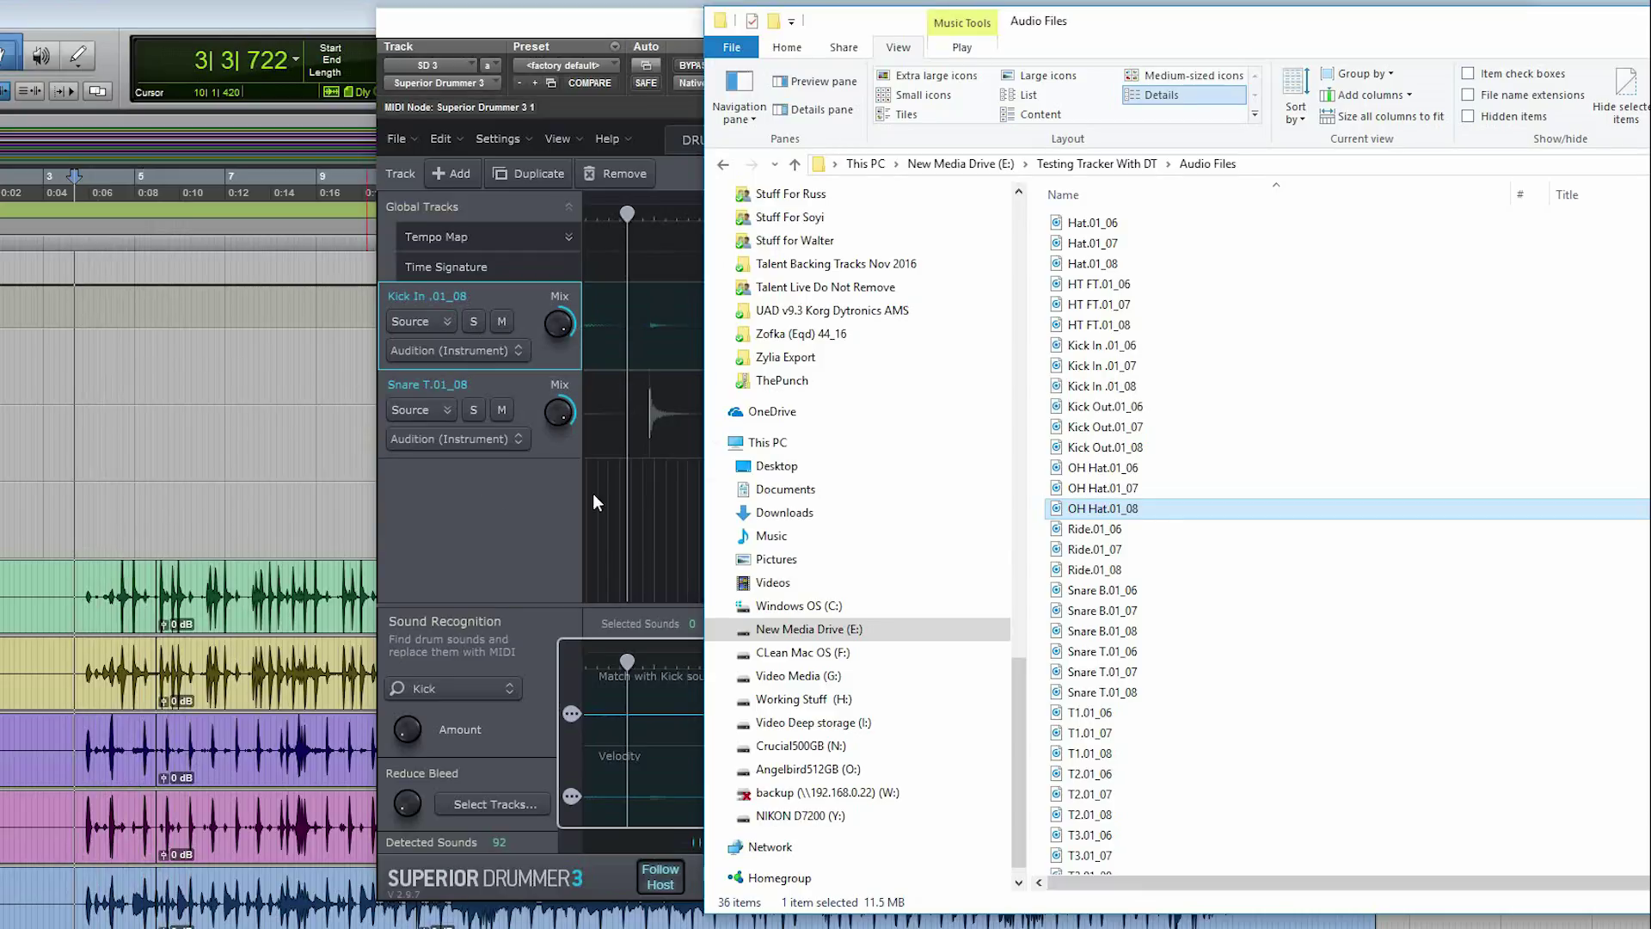
left_click_drag(1121, 514, 673, 548)
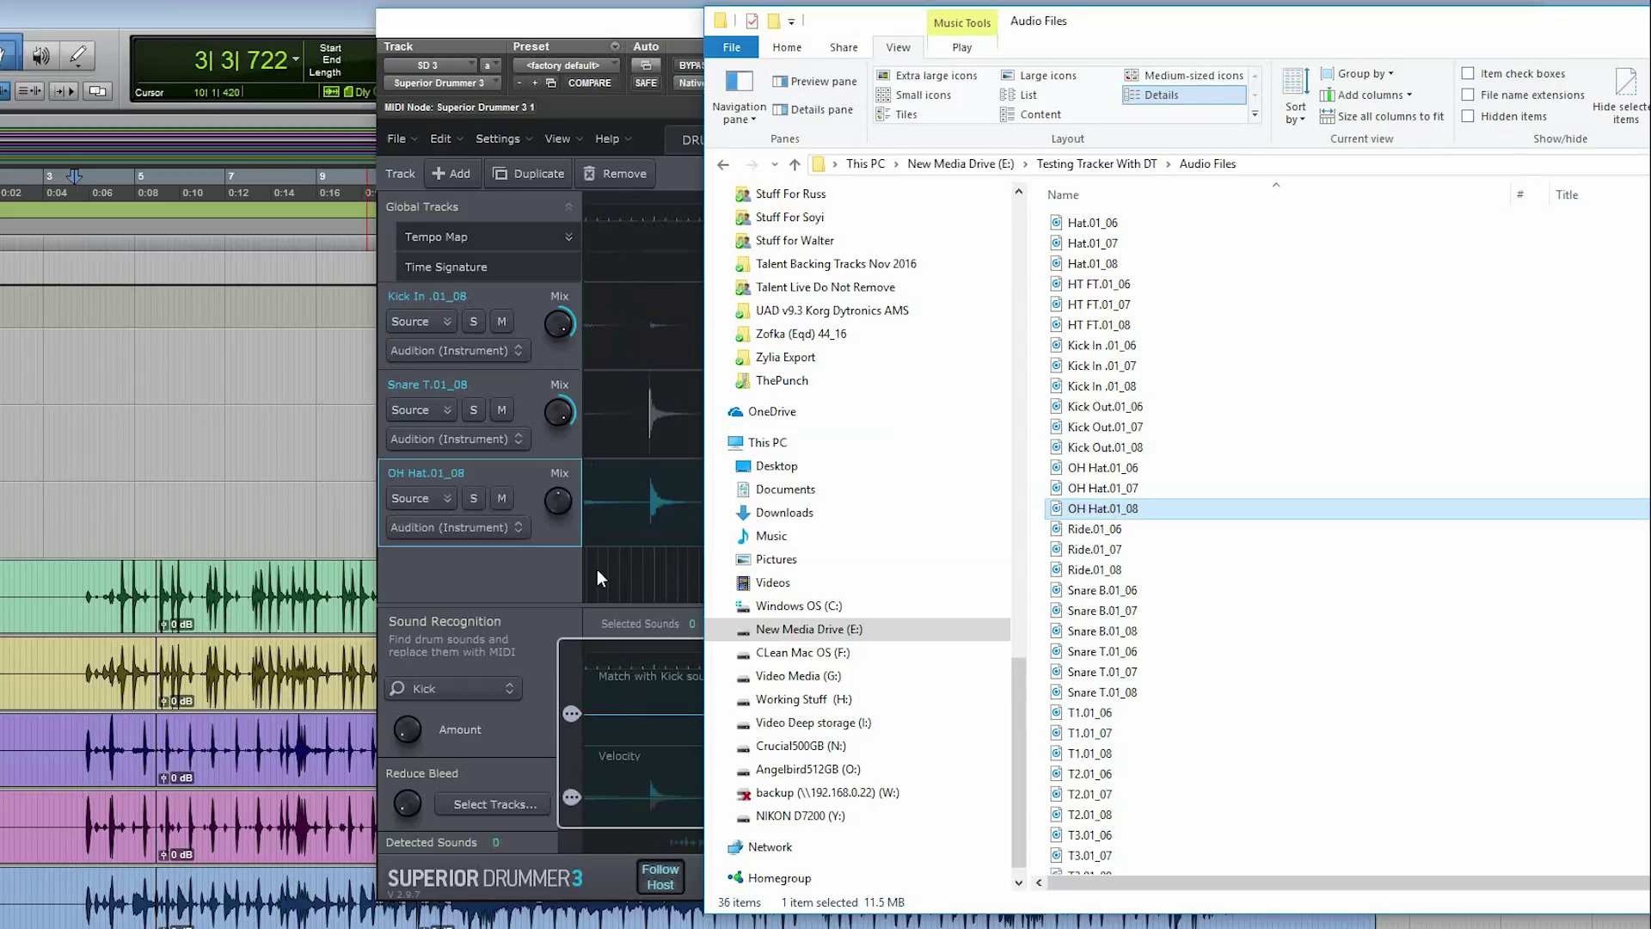
left_click(533, 574)
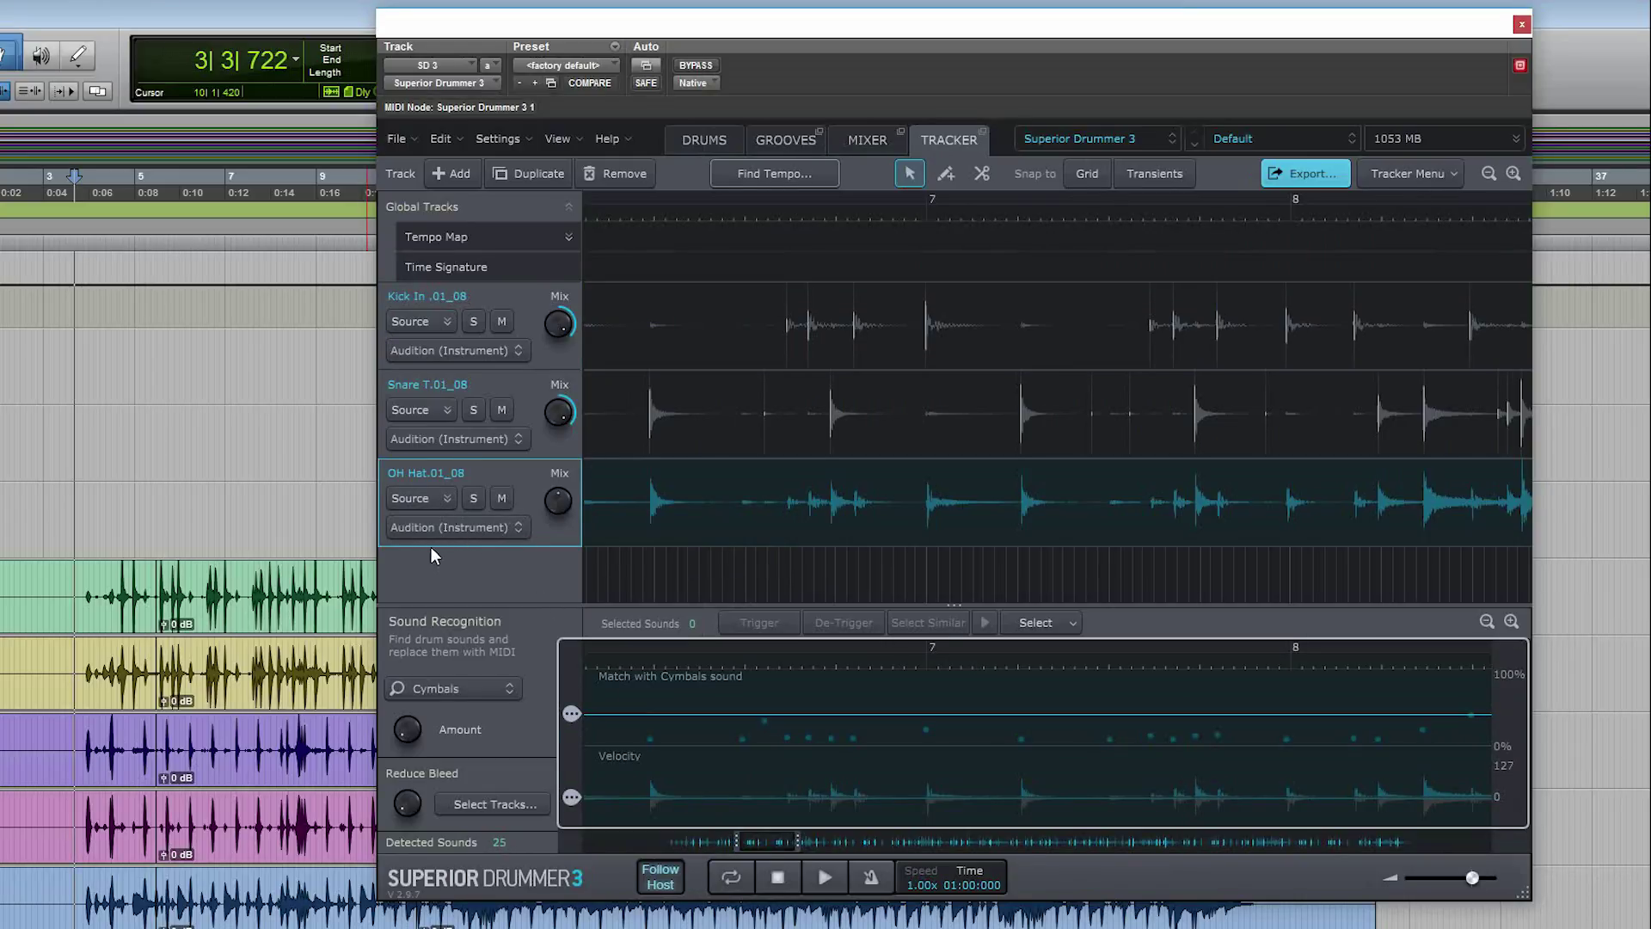
Switch the OH Hat track's target sound from Cymbals to Hi-Hat and run Find Hits.
left_click(469, 690)
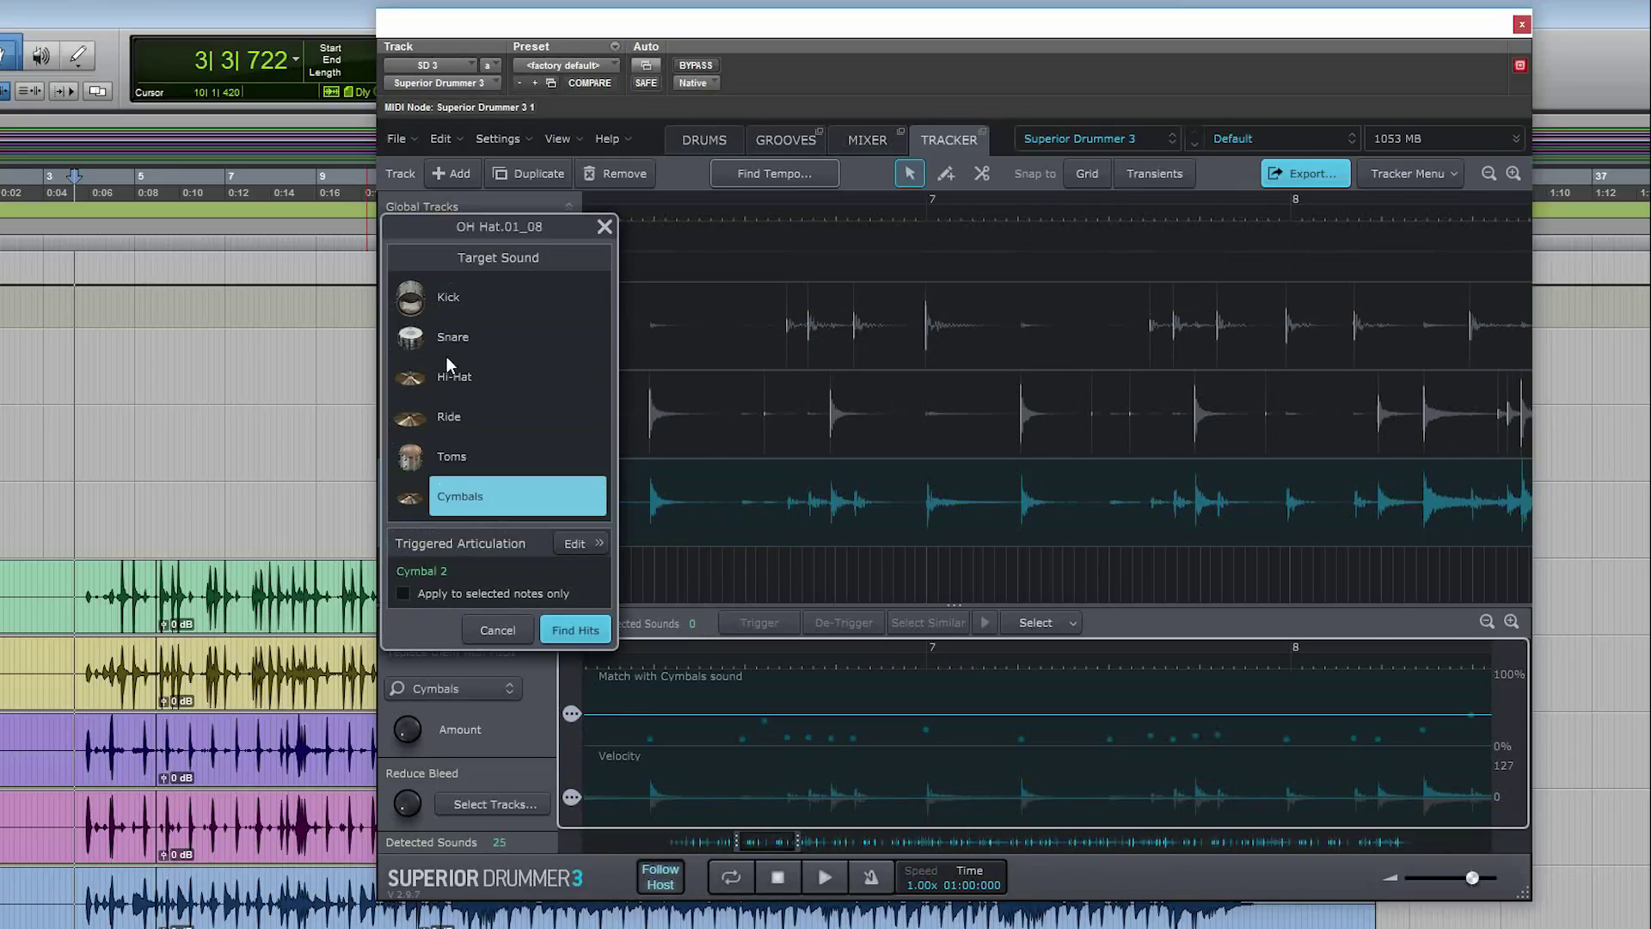
left_click(451, 376)
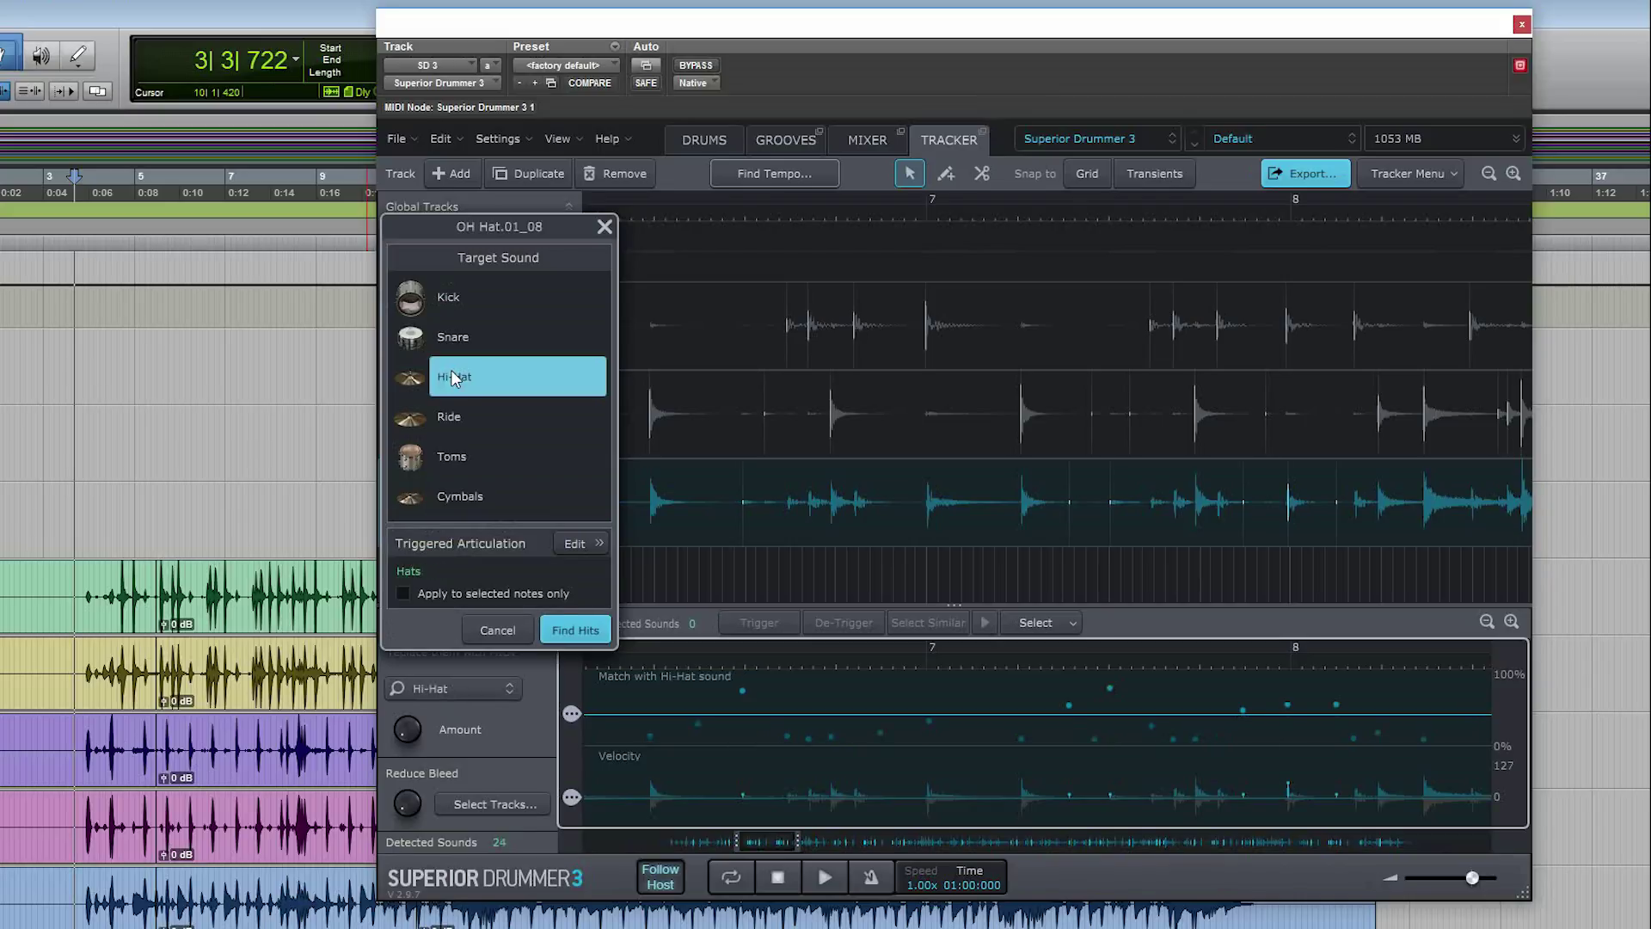
left_click(572, 629)
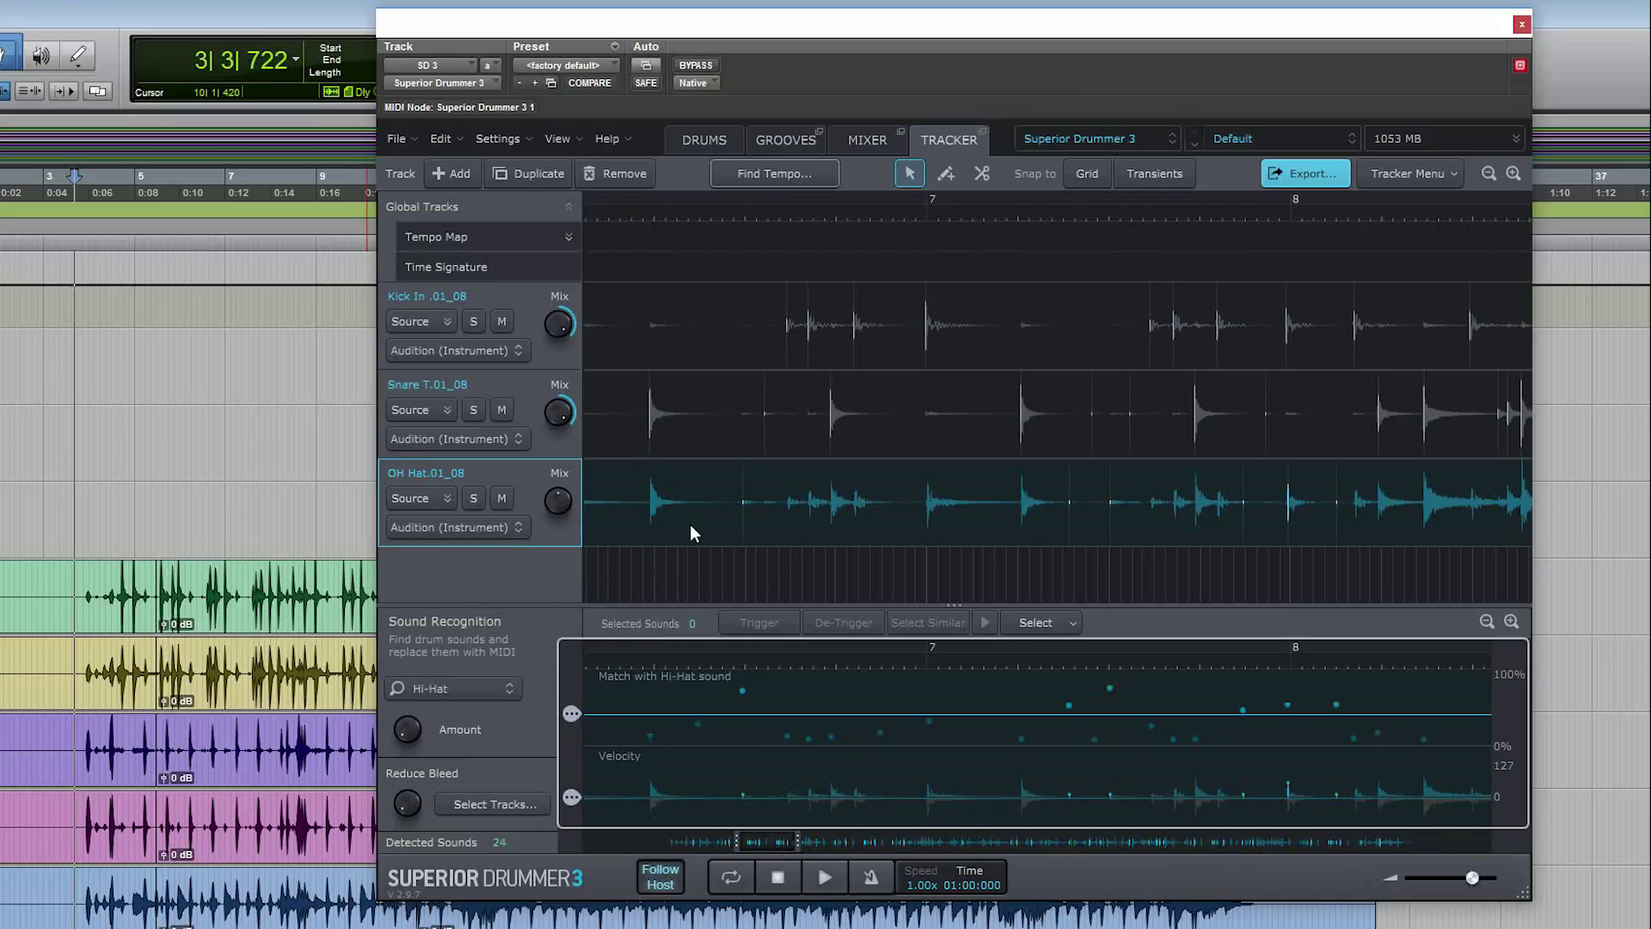
Select a detected hi-hat hit, start playback, and solo the OH Hat track.
left_click(744, 504)
key("space")
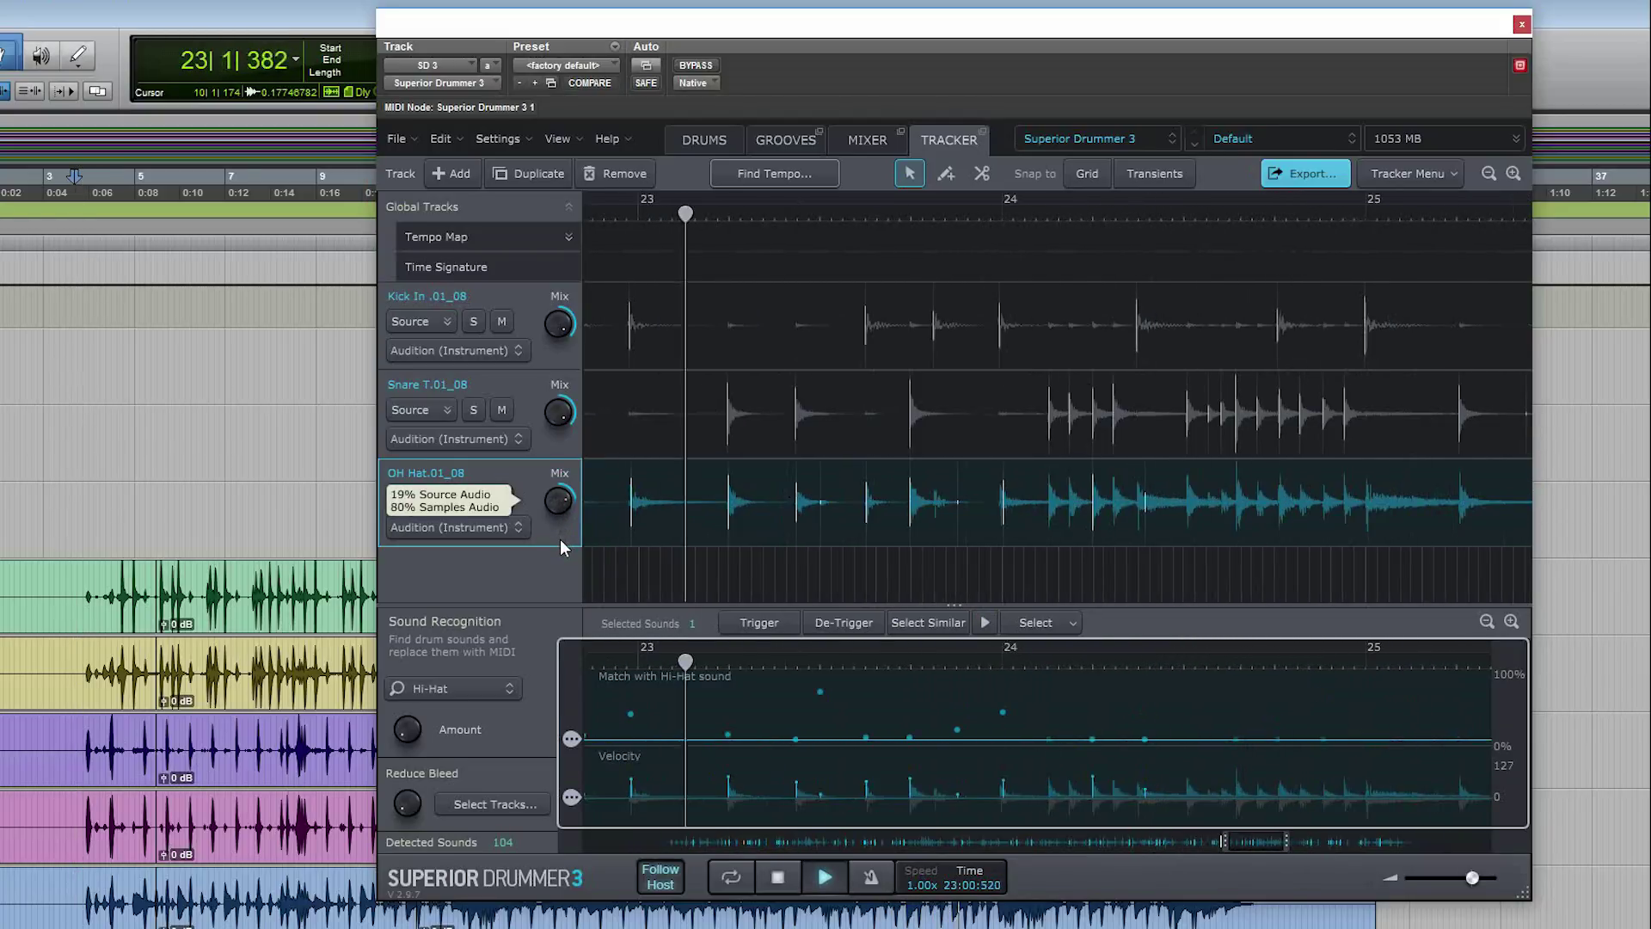
left_click(473, 498)
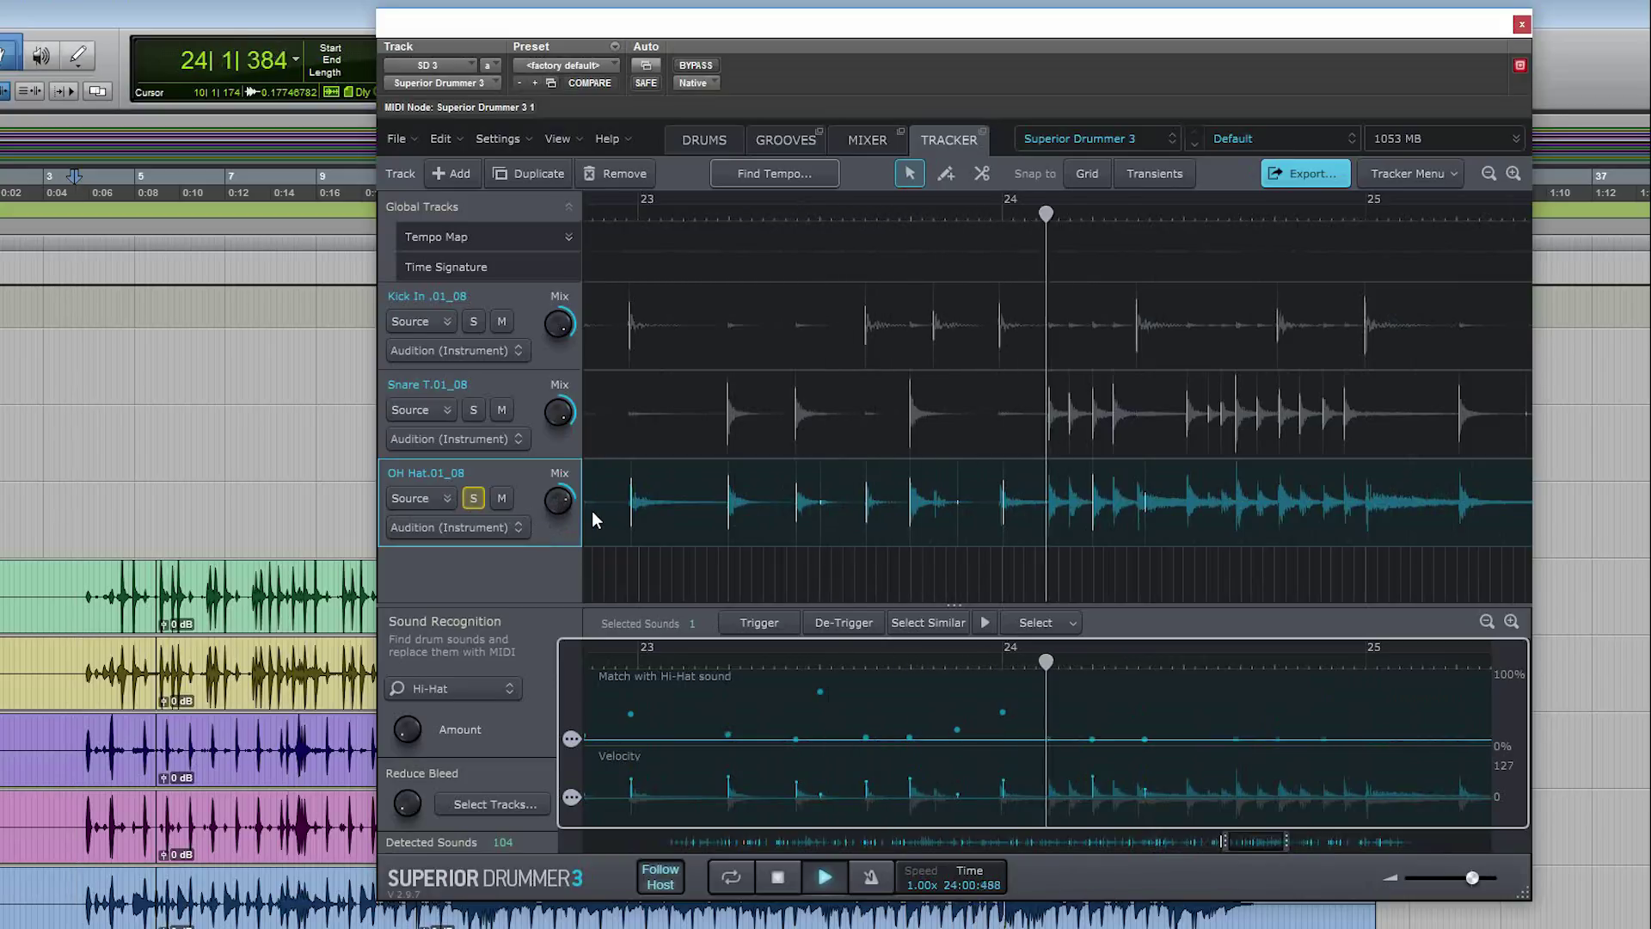